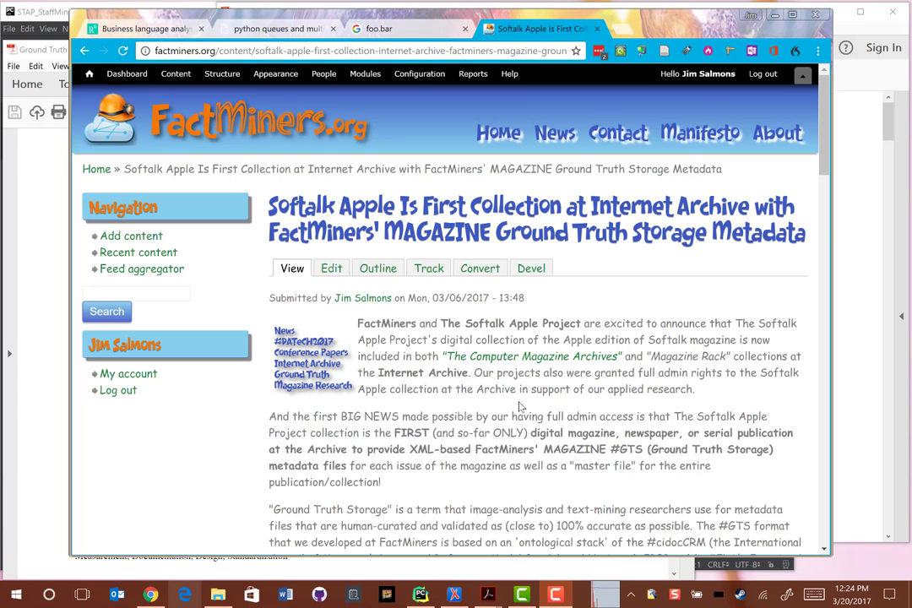
Read the FactMiners article down to the ppg2leaf_ferret demo videos, and minimize the browser window
{"action": "scroll", "coordinate": [519, 403], "scroll_direction": "down", "scroll_amount": 2}
{"action": "scroll", "coordinate": [519, 403], "scroll_direction": "down", "scroll_amount": 5}
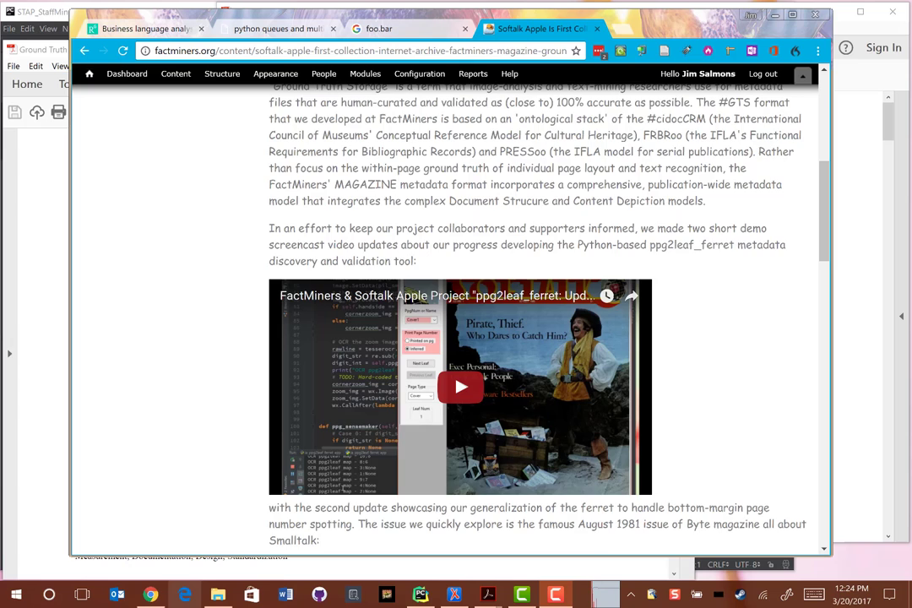
{"action": "scroll", "coordinate": [519, 407], "scroll_direction": "down", "scroll_amount": 1}
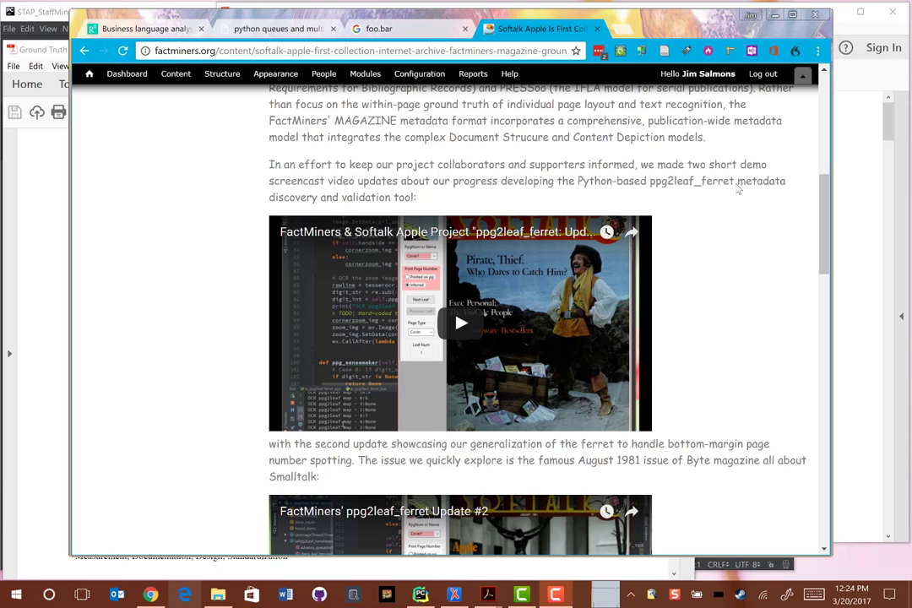
{"action": "left_click", "coordinate": [774, 16]}
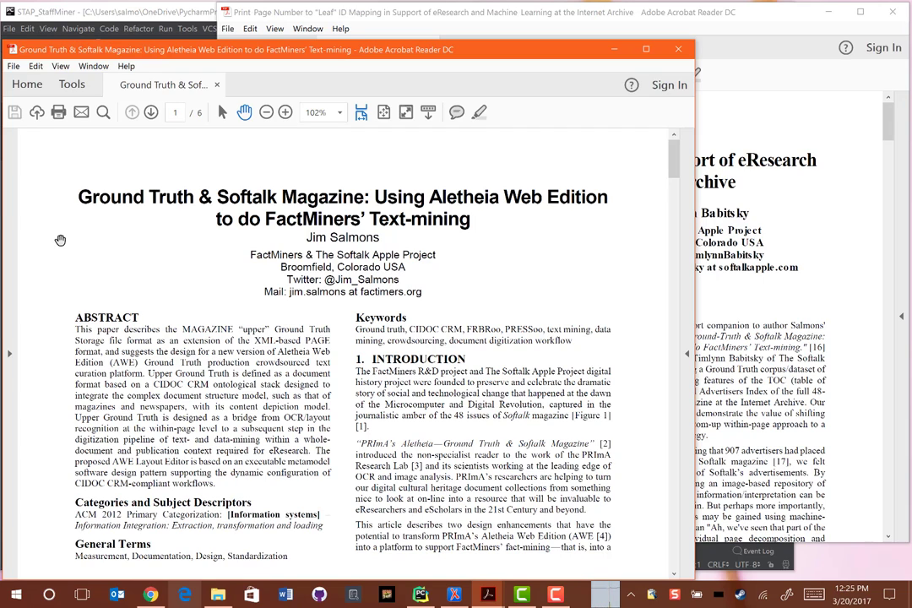
Review the Ground Truth & Softalk Magazine paper from its abstract to the full Table 1 diagram on page 2
{"action": "scroll", "coordinate": [60, 240], "scroll_direction": "down", "scroll_amount": 5}
{"action": "scroll", "coordinate": [60, 240], "scroll_direction": "down", "scroll_amount": 2}
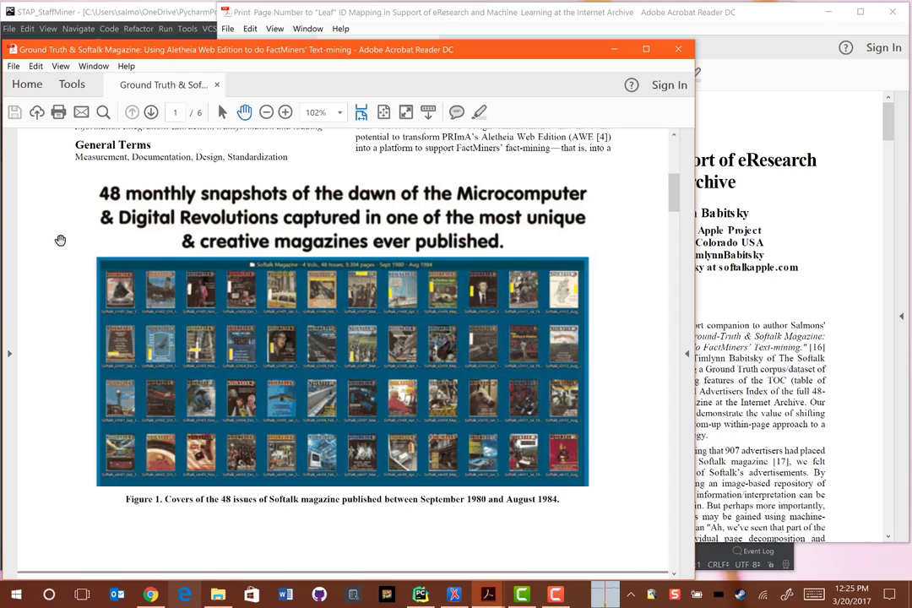
{"action": "scroll", "coordinate": [60, 240], "scroll_direction": "down", "scroll_amount": 4}
{"action": "scroll", "coordinate": [59, 240], "scroll_direction": "down", "scroll_amount": 5}
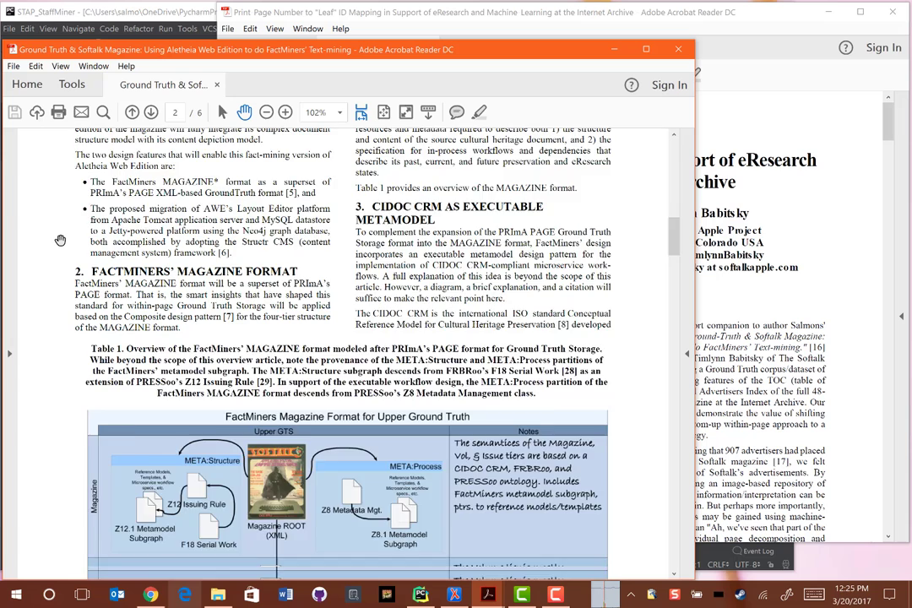
{"action": "scroll", "coordinate": [60, 240], "scroll_direction": "down", "scroll_amount": 2}
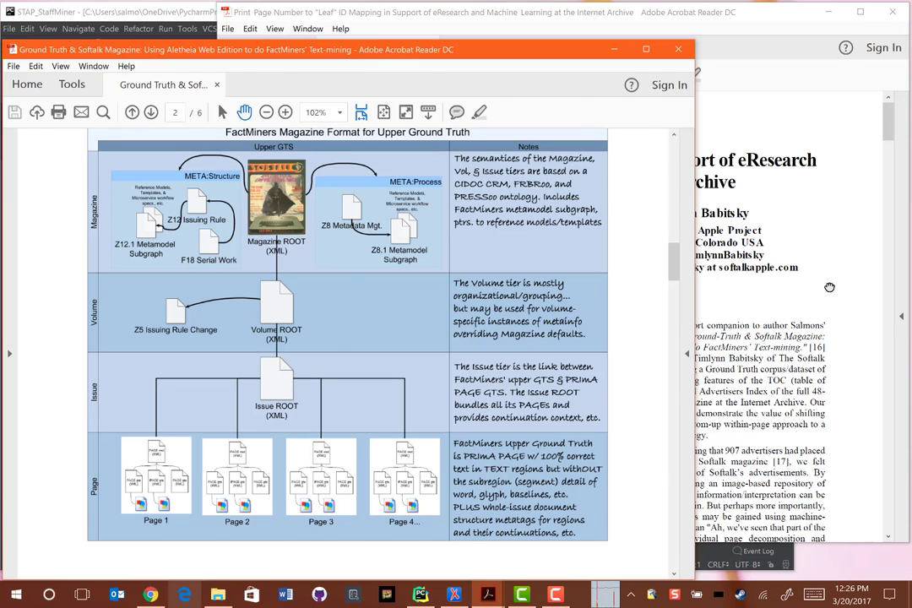
Bring the Print-Page Number to "Leaf" ID Mapping paper forward, view its Figure 1, and return to the abstract
{"action": "left_click", "coordinate": [766, 253]}
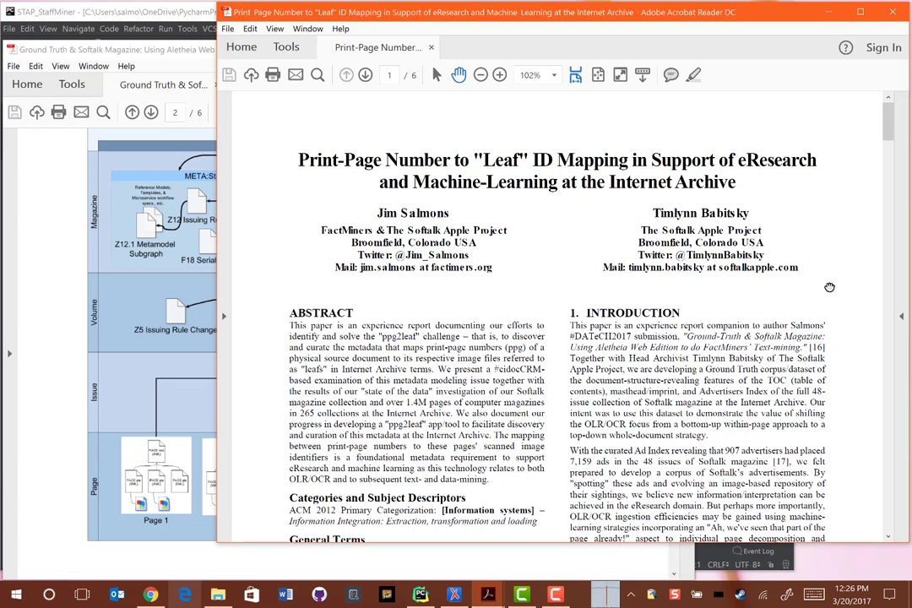
{"action": "left_click", "coordinate": [64, 292]}
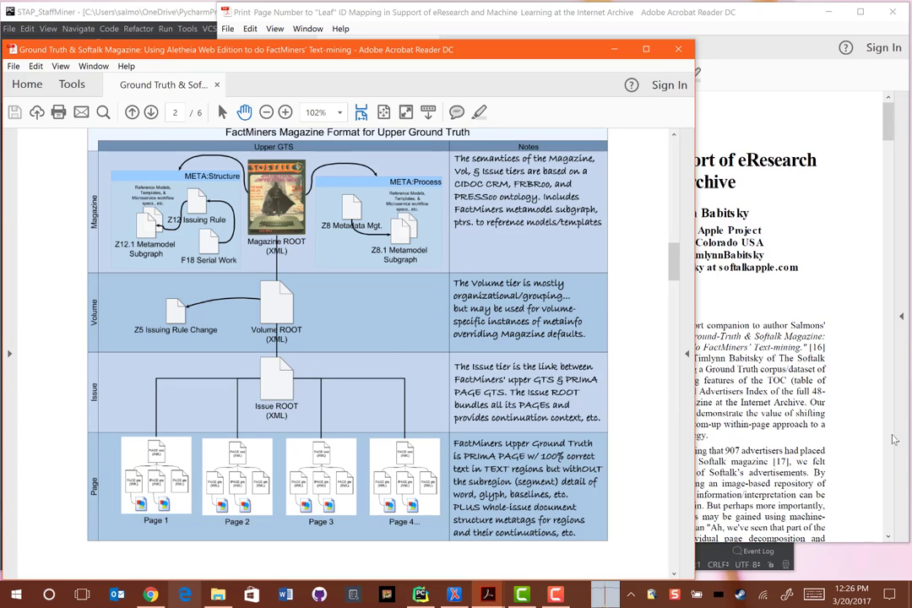
{"action": "left_click", "coordinate": [833, 395]}
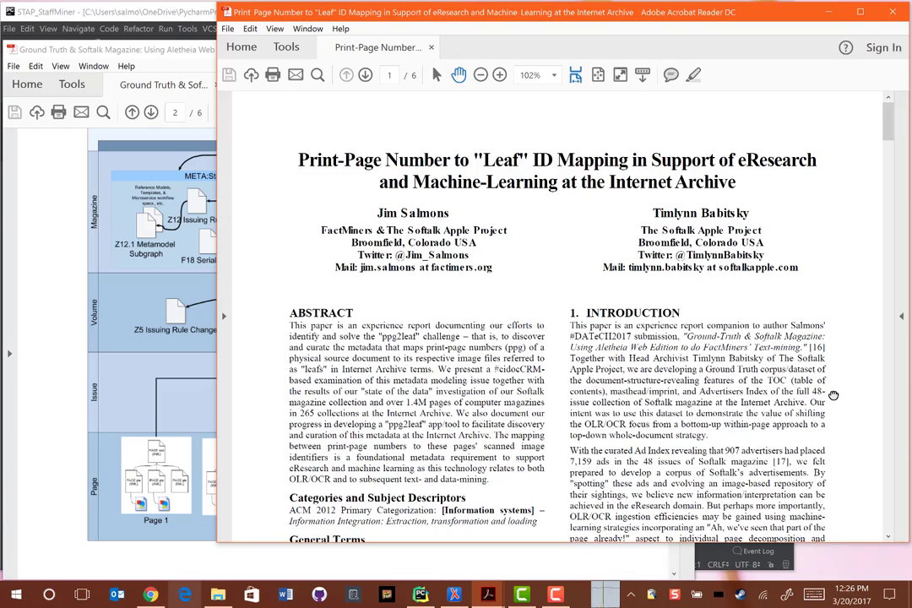
{"action": "scroll", "coordinate": [833, 394], "scroll_direction": "down", "scroll_amount": 8}
{"action": "scroll", "coordinate": [833, 394], "scroll_direction": "down", "scroll_amount": 1}
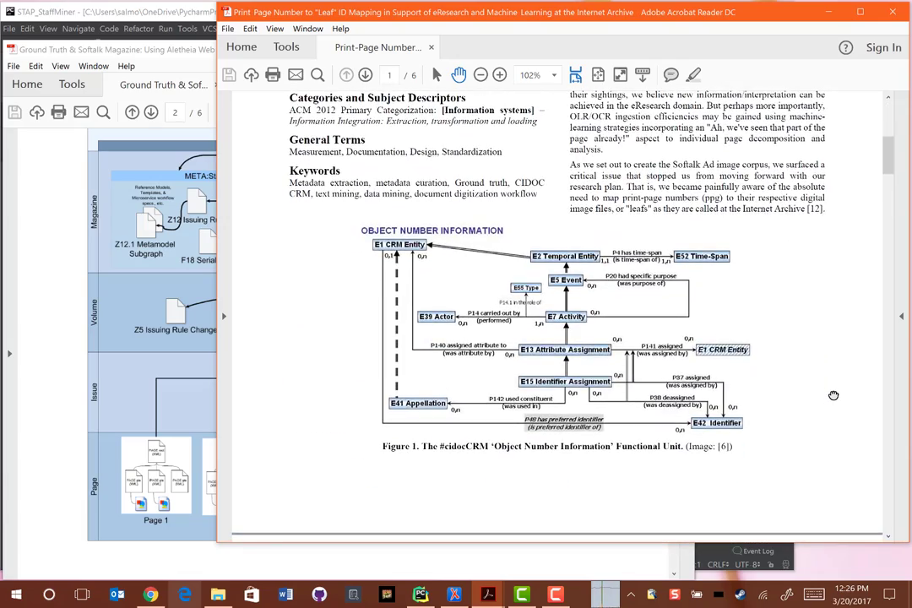
{"action": "scroll", "coordinate": [833, 394], "scroll_direction": "up", "scroll_amount": 5}
{"action": "scroll", "coordinate": [833, 394], "scroll_direction": "up", "scroll_amount": 4}
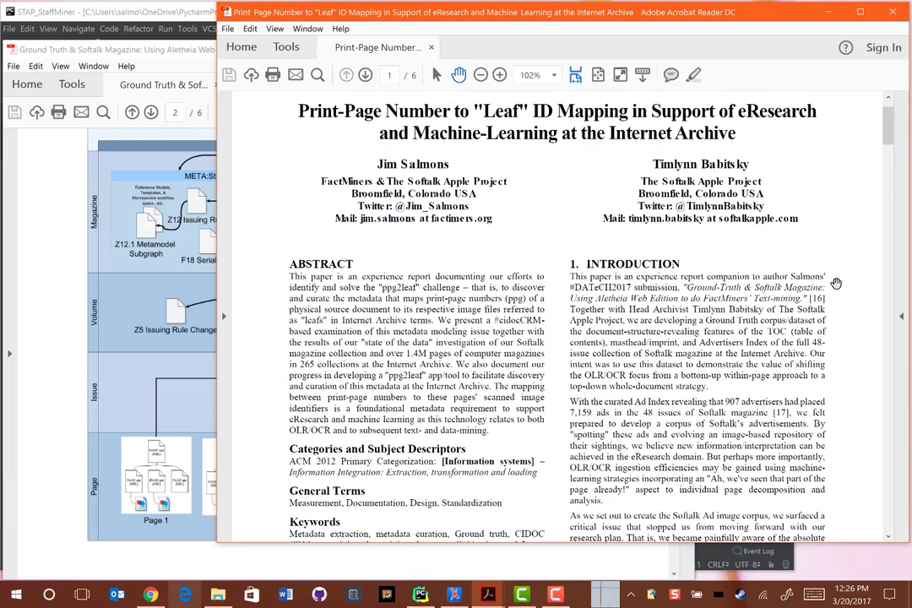
Minimize both PDF papers and switch to the oXygen XML Editor window showing softalkapple_publication.xml
{"action": "left_click", "coordinate": [830, 13]}
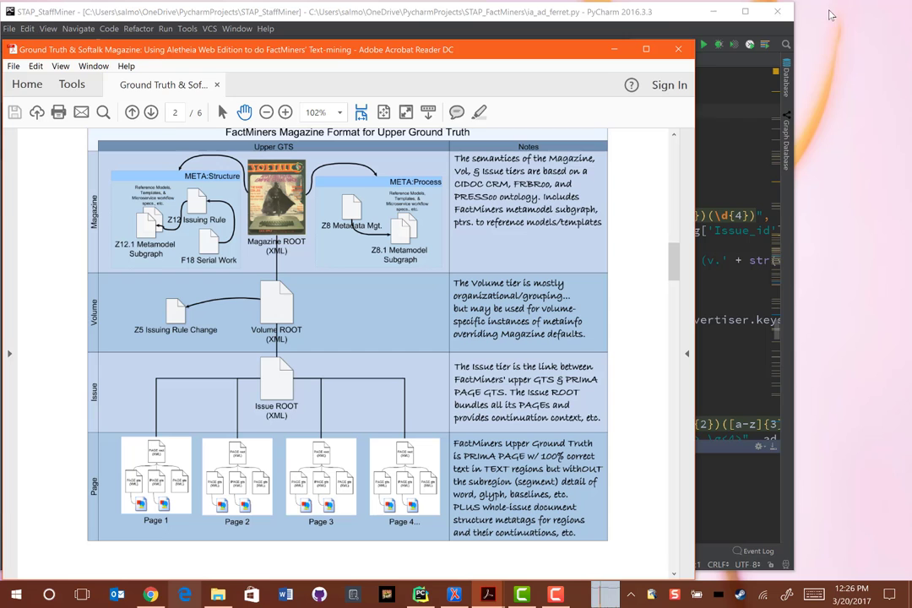
{"action": "left_click", "coordinate": [612, 51]}
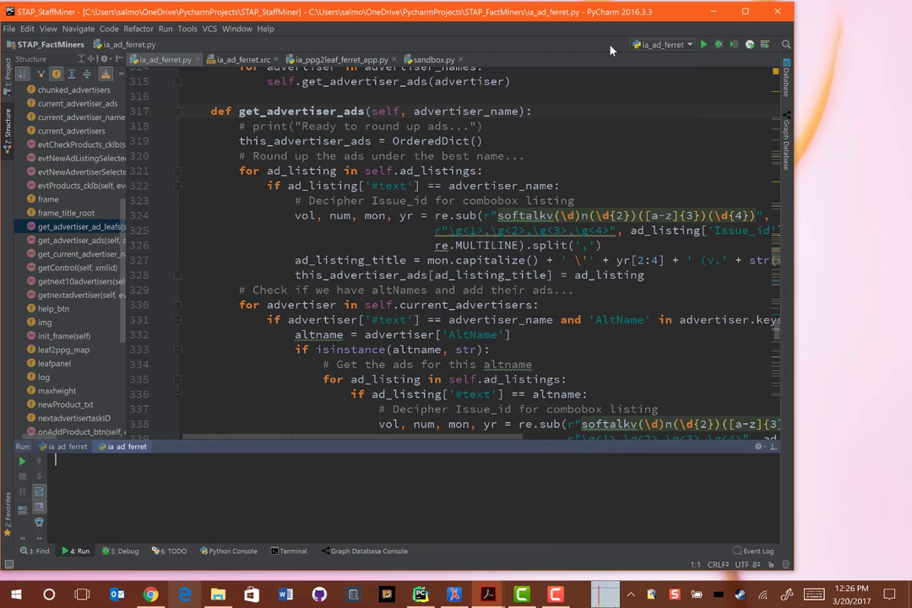
{"action": "left_click", "coordinate": [454, 595]}
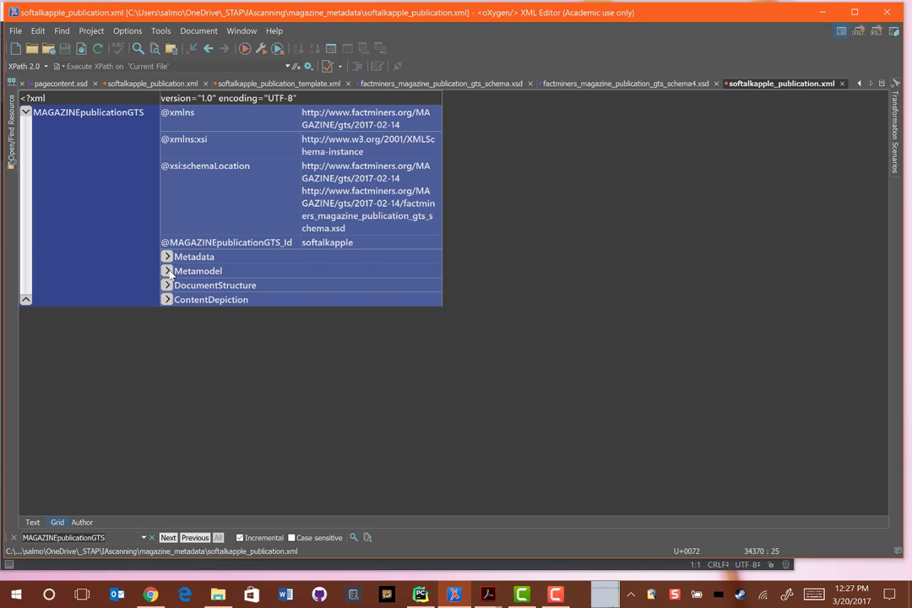
Expand the Metamodel branch and its ReferenceModels to view the ontological stack, and collapse Metamodel again
{"action": "left_click", "coordinate": [167, 271]}
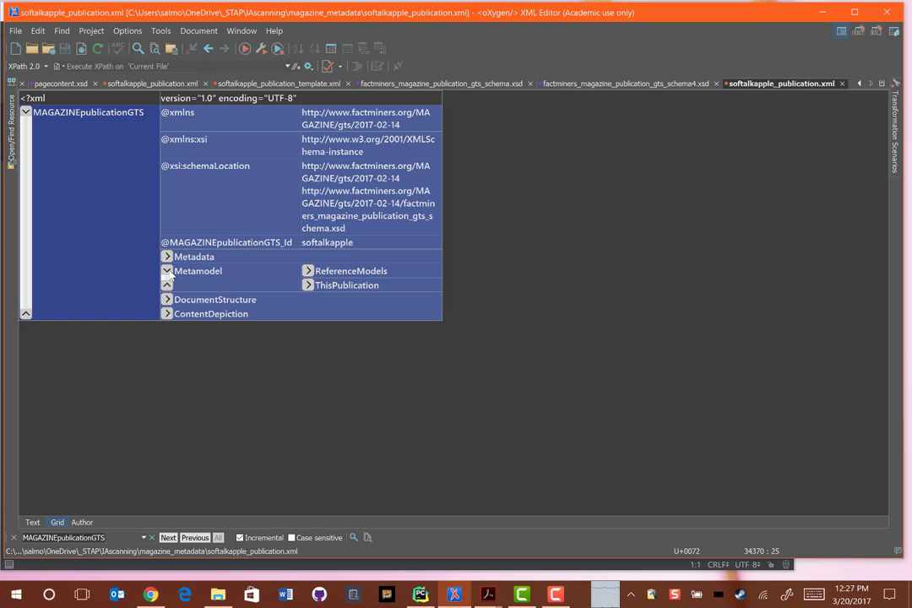
{"action": "left_click", "coordinate": [307, 271]}
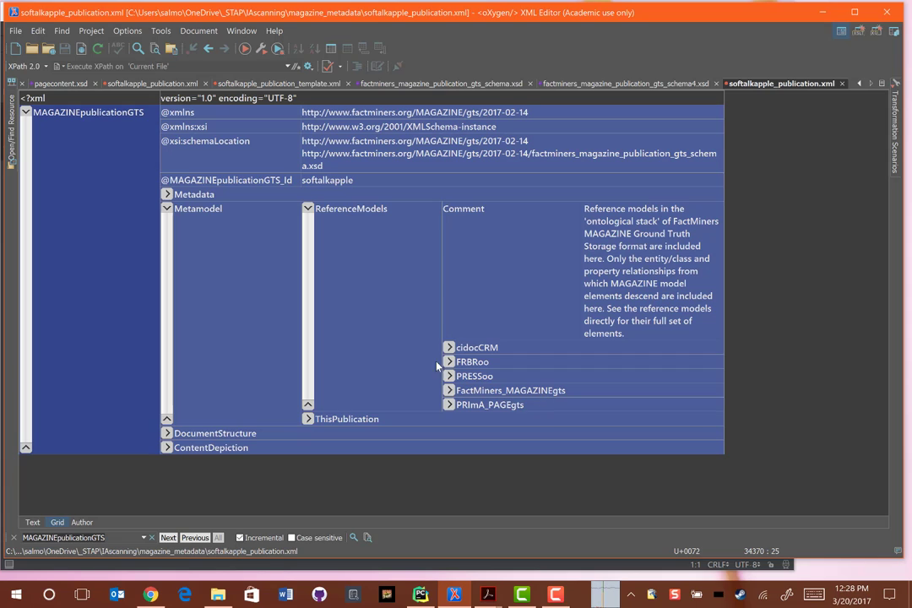
{"action": "left_click", "coordinate": [167, 209]}
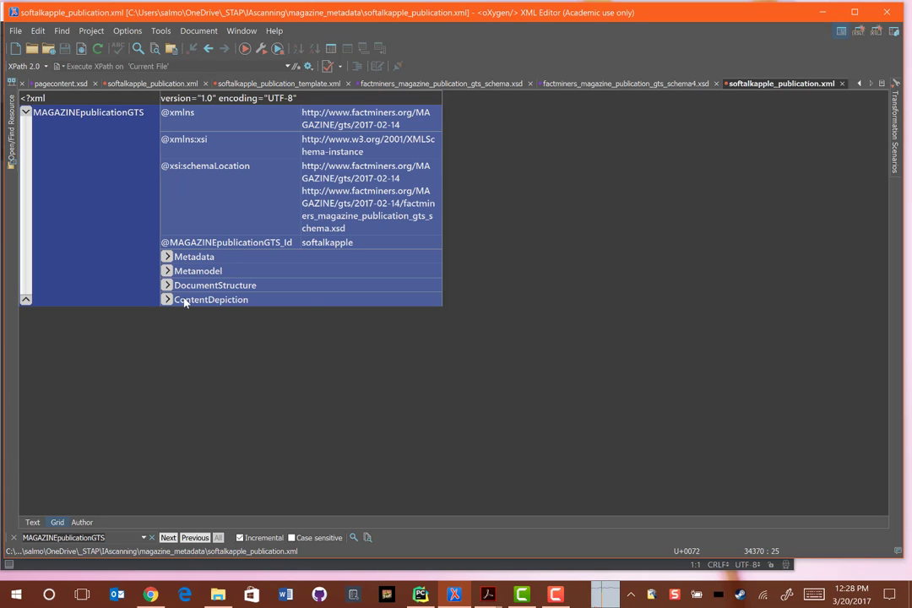
Expand the DocumentStructure branch and briefly open ContentDepiction to read their comments, leaving only DocumentStructure expanded
{"action": "left_click", "coordinate": [167, 286]}
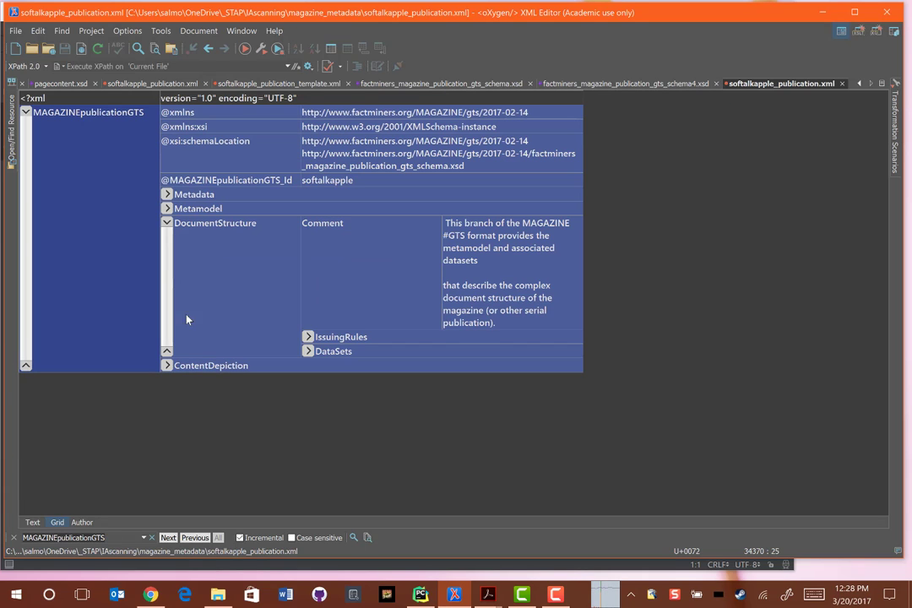
{"action": "left_click", "coordinate": [167, 366]}
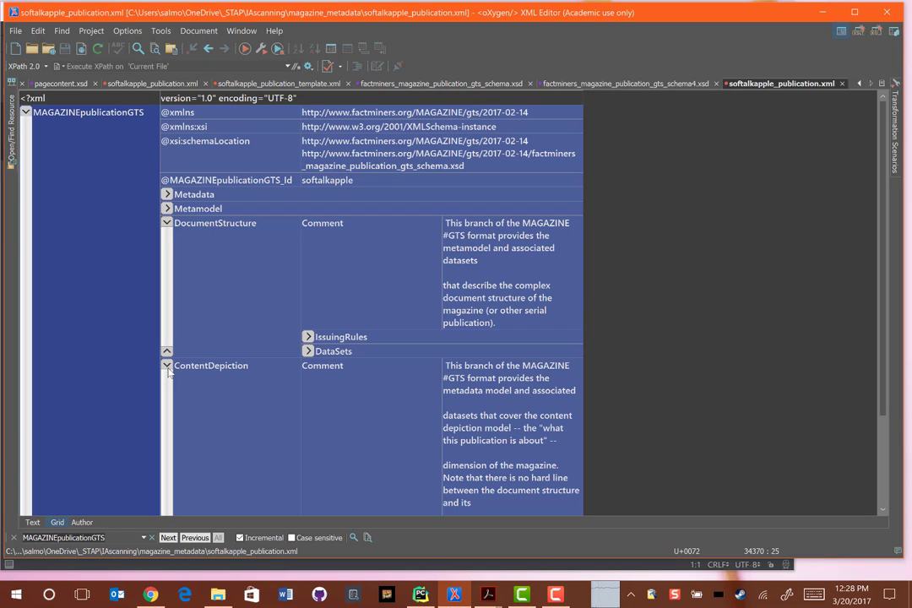
{"action": "left_click", "coordinate": [167, 368]}
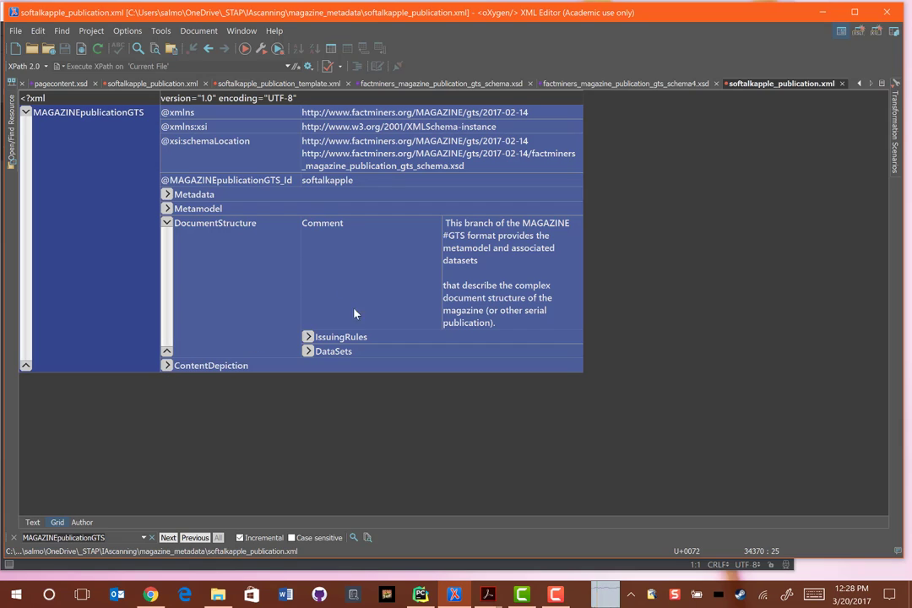
Examine IssuingRules and its AdvertisingModel elements under DocumentStructure, and collapse both nodes
{"action": "left_click", "coordinate": [309, 337]}
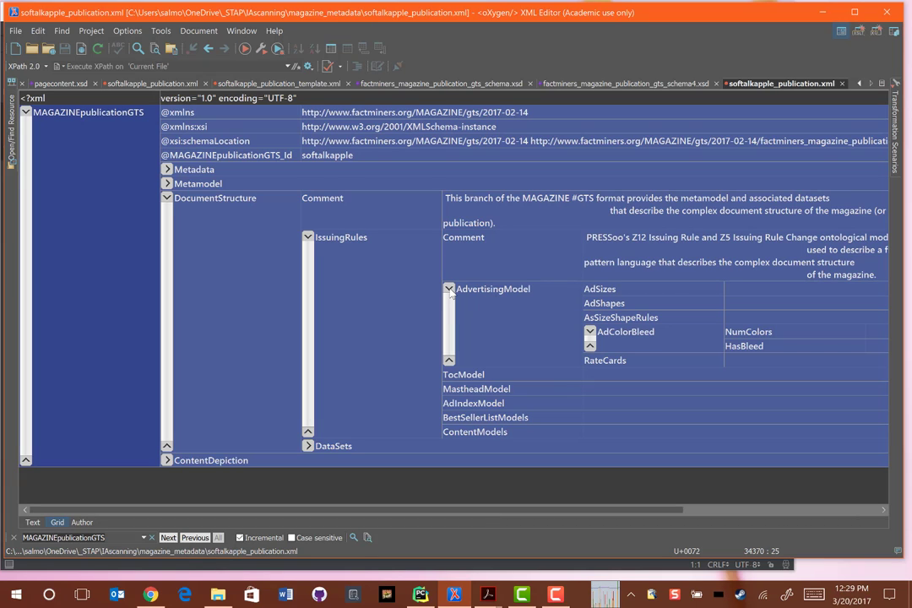
{"action": "left_click", "coordinate": [449, 289]}
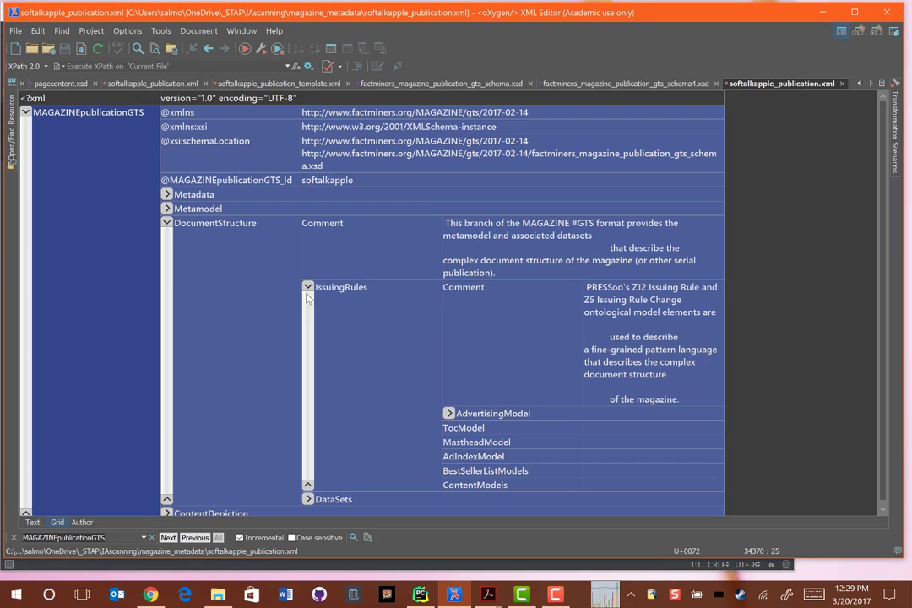
{"action": "left_click", "coordinate": [309, 287]}
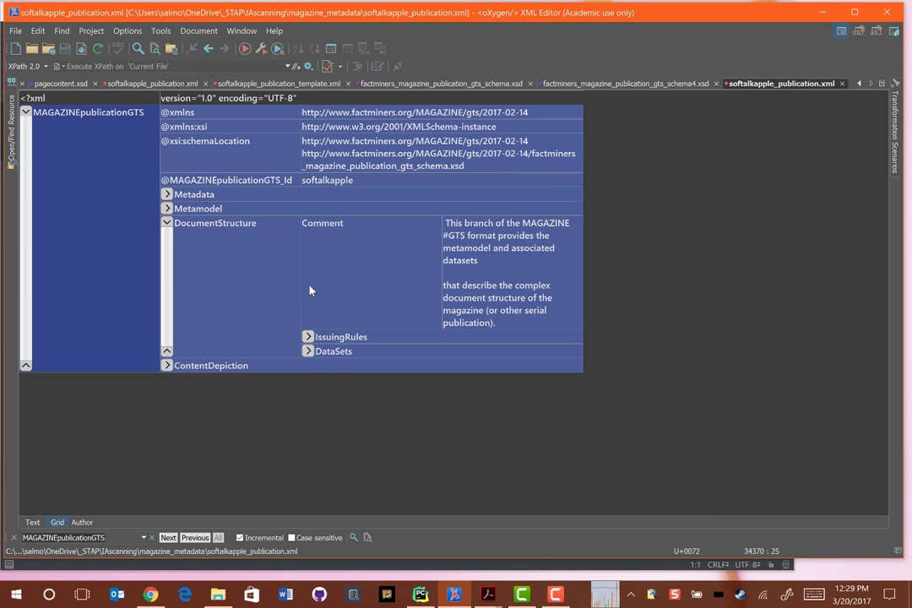
Drill through DataSets, Advertisements and AdIndex to view the AdIndexListing rows and columns, and collapse the listing
{"action": "left_click", "coordinate": [308, 351]}
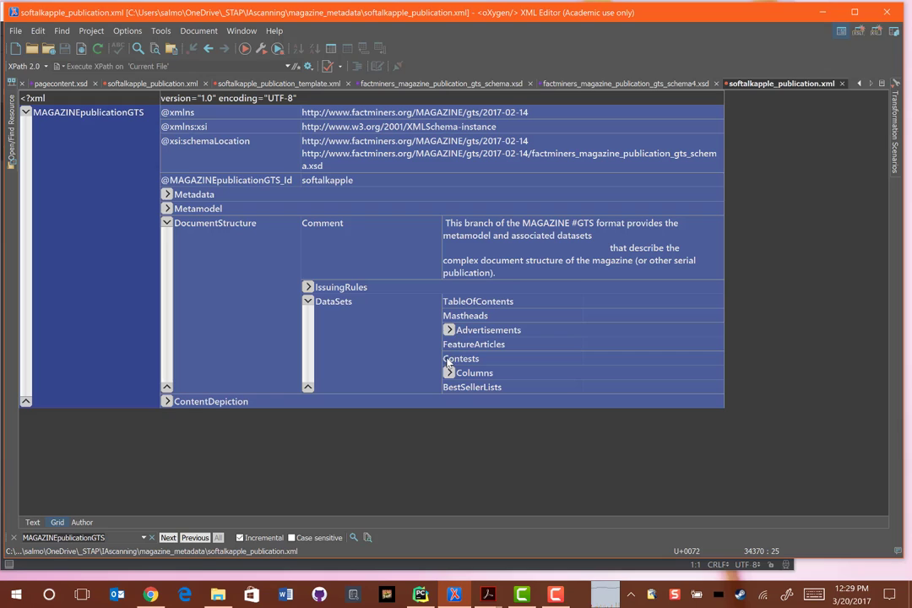
{"action": "left_click", "coordinate": [449, 330]}
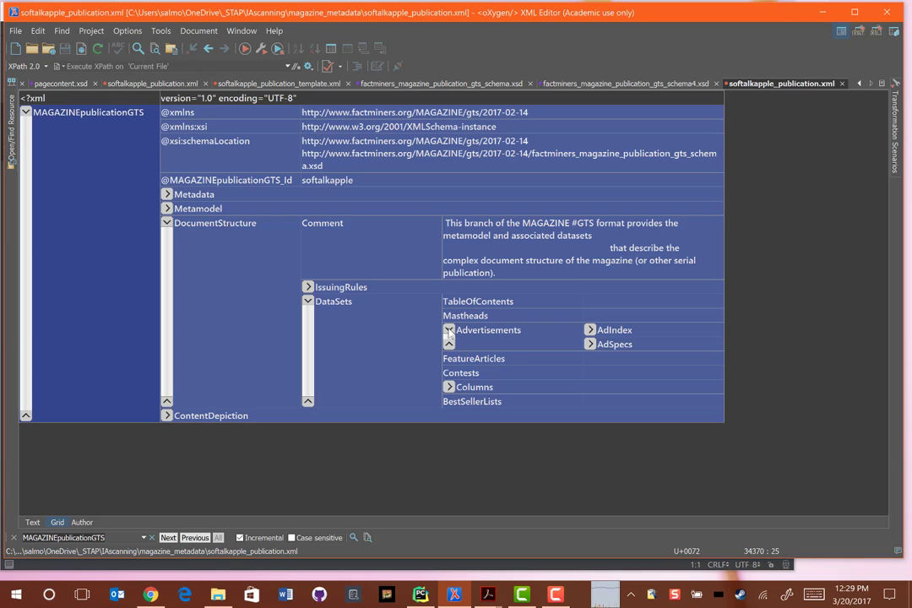
{"action": "left_click", "coordinate": [589, 330]}
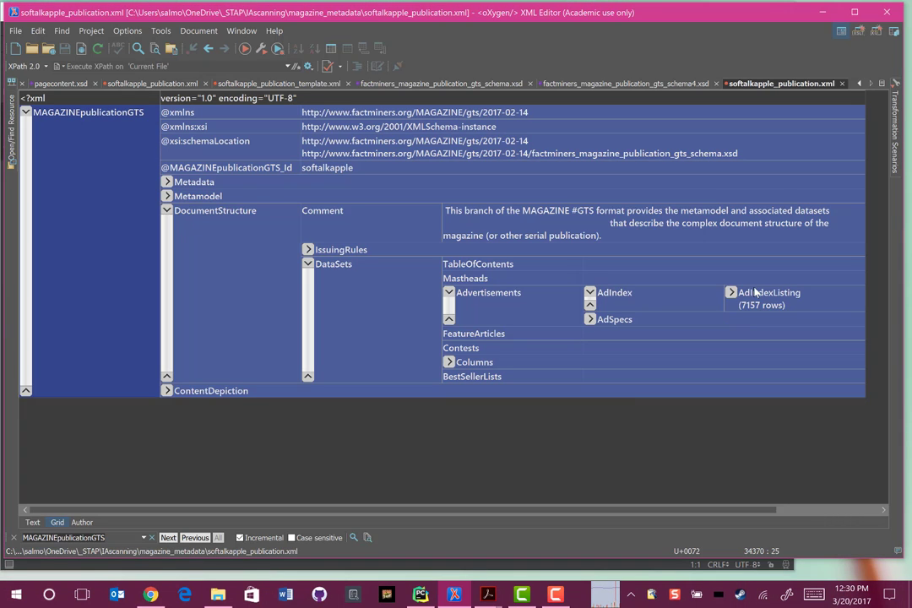
{"action": "left_click", "coordinate": [731, 292]}
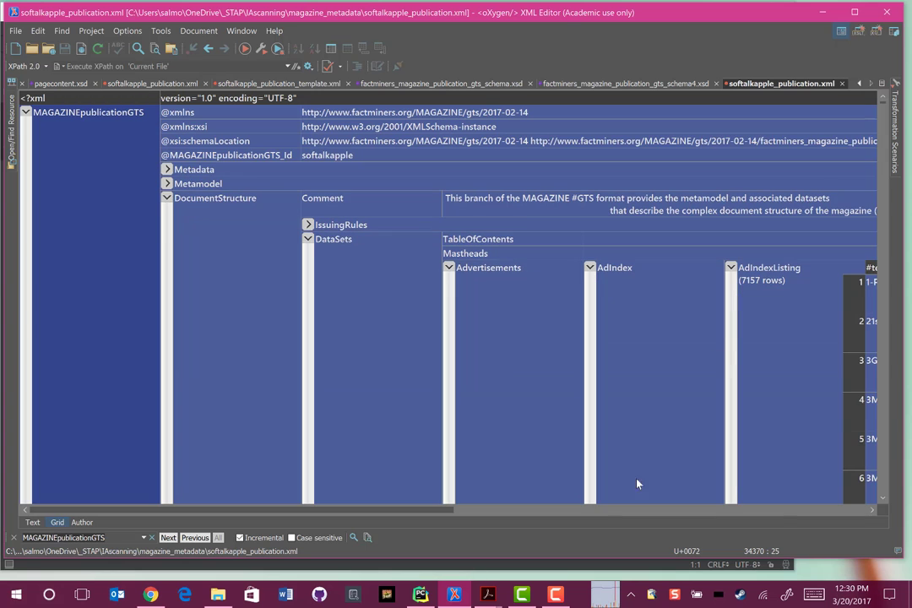
{"action": "left_click_drag", "start_coordinate": [413, 513], "coordinate": [684, 521]}
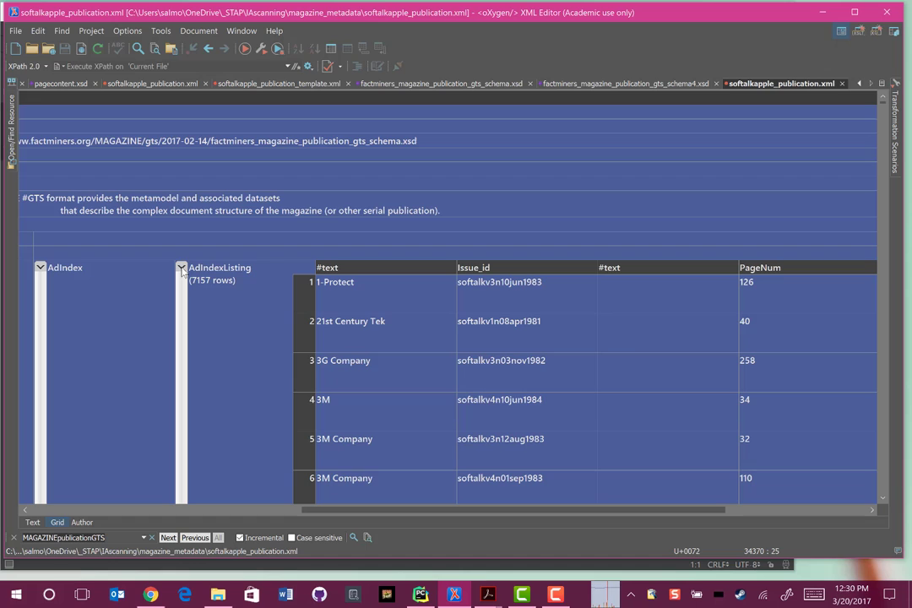
{"action": "left_click", "coordinate": [180, 269]}
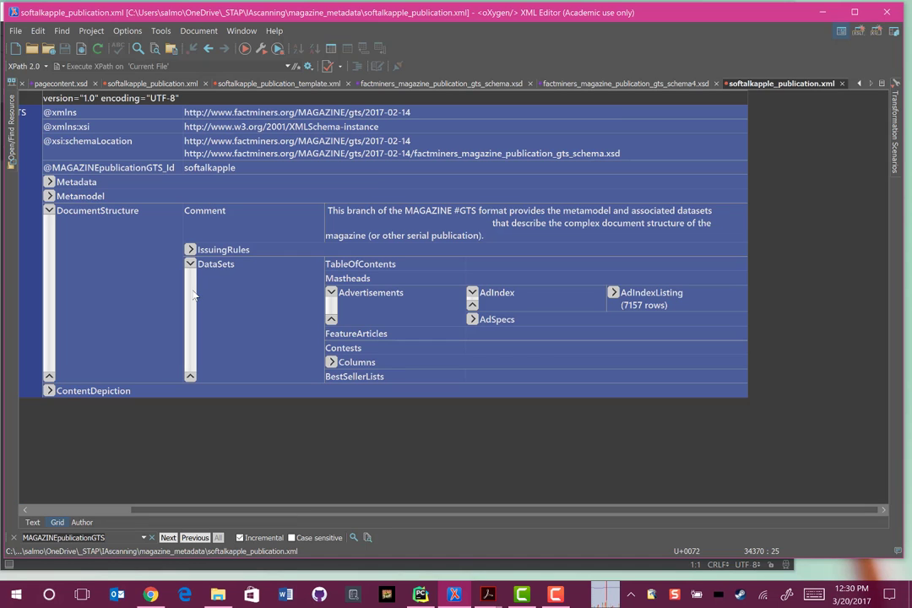
Expand AdSpecs and AdSpec to examine the advertisement specification fields, and collapse AdSpec and the Advertisements node
{"action": "left_click", "coordinate": [473, 319]}
{"action": "left_click", "coordinate": [614, 320]}
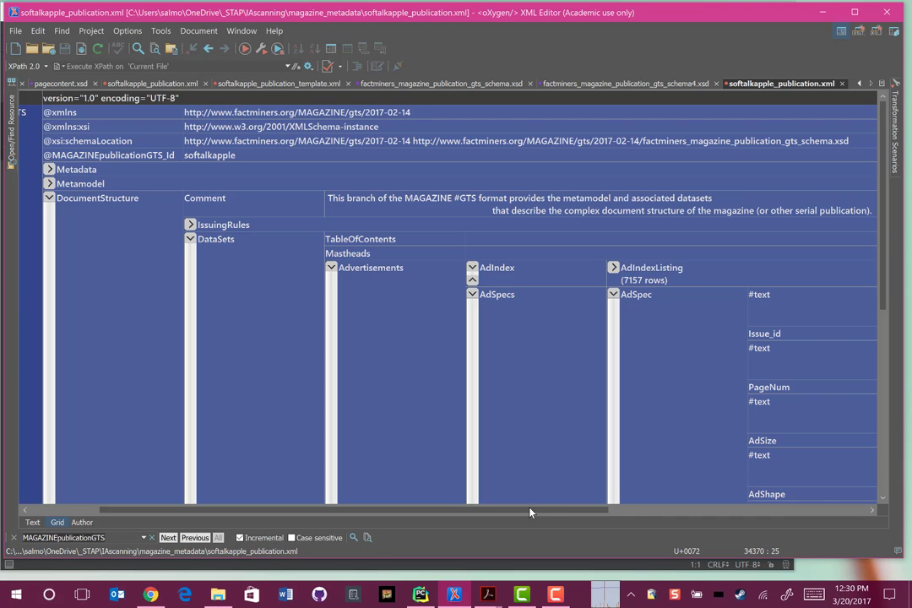
{"action": "left_click_drag", "start_coordinate": [530, 512], "coordinate": [695, 498]}
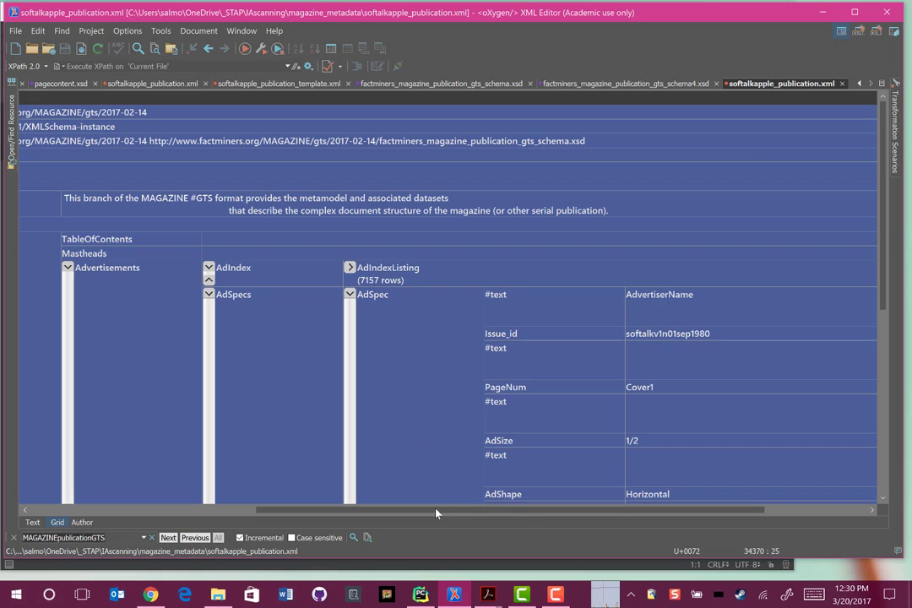
{"action": "left_click_drag", "start_coordinate": [436, 512], "coordinate": [463, 518]}
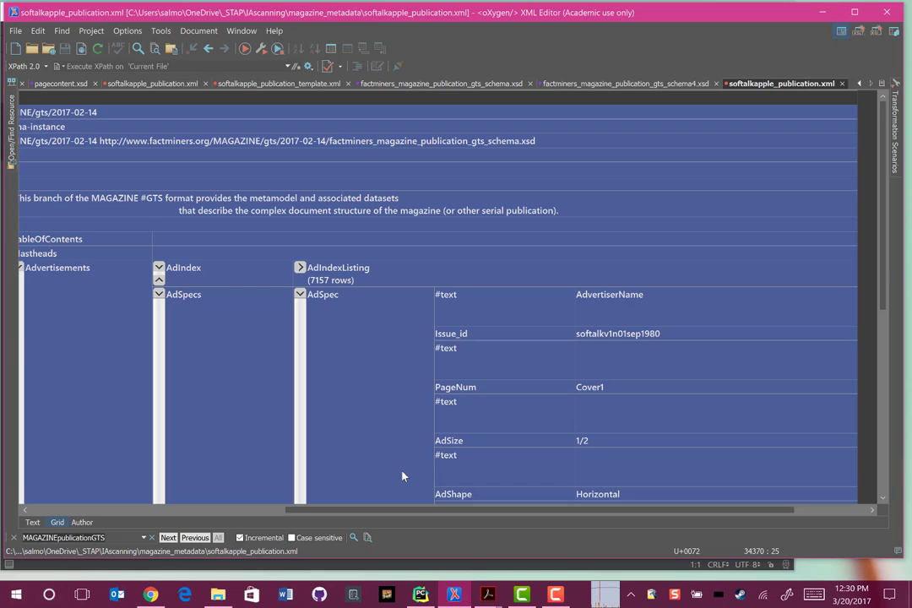
{"action": "left_click", "coordinate": [300, 294]}
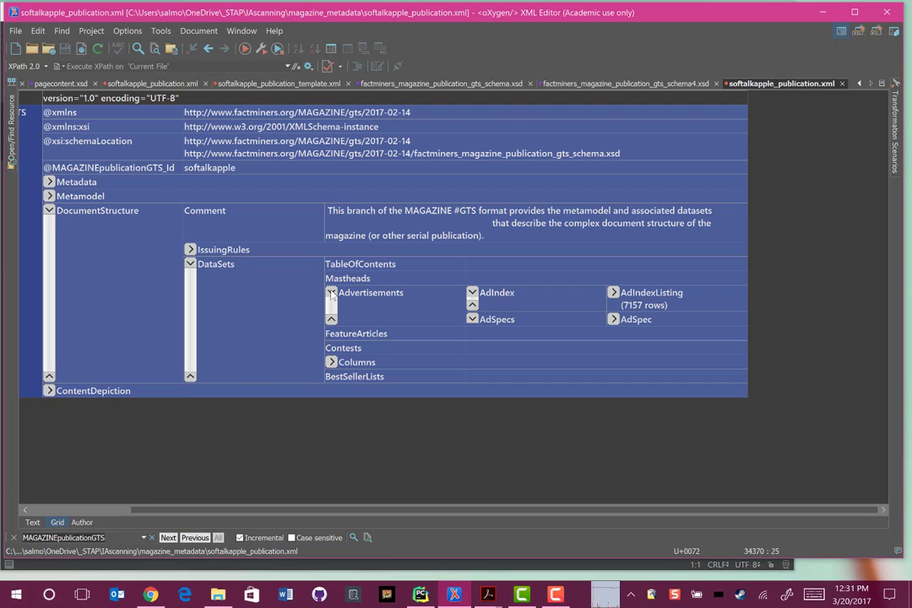
{"action": "left_click", "coordinate": [331, 292]}
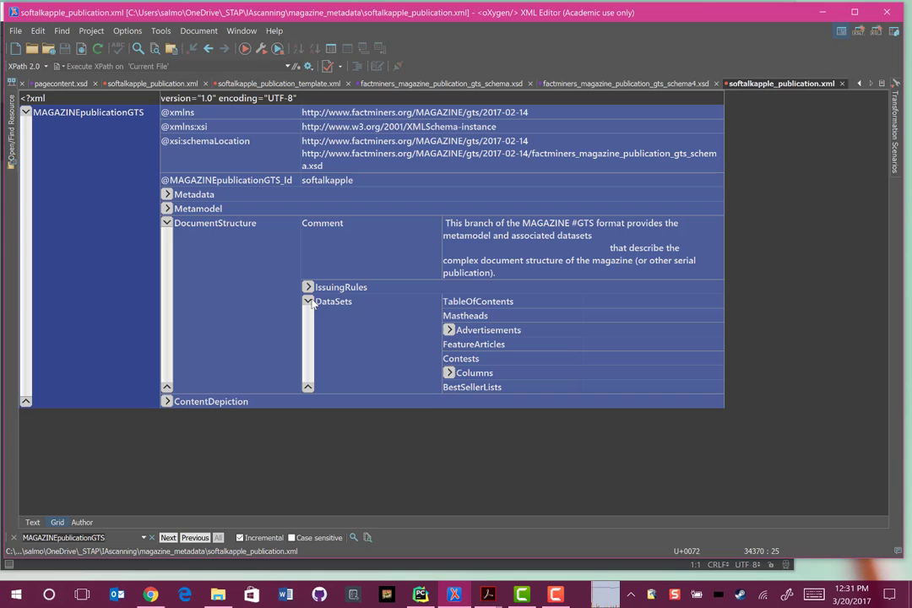
Expand ContentDepiction, its DataSets and the Actors node to examine the content depiction datasets
{"action": "left_click", "coordinate": [167, 401]}
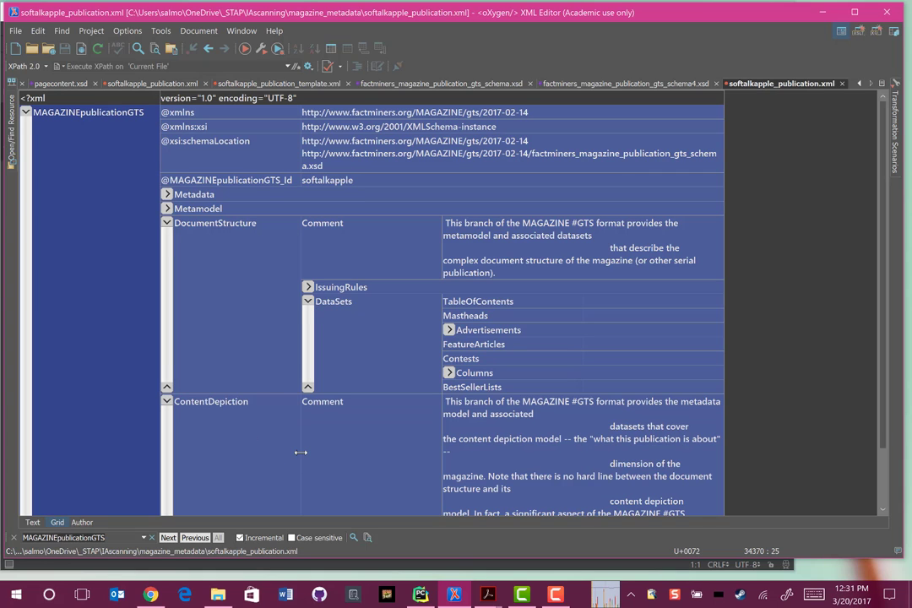
{"action": "scroll", "coordinate": [300, 452], "scroll_direction": "down", "scroll_amount": 2}
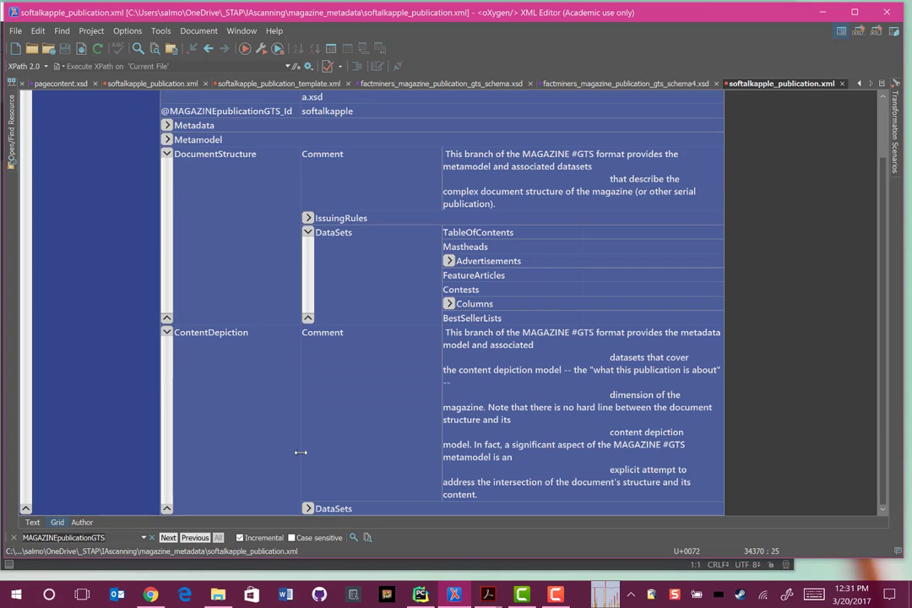
{"action": "left_click", "coordinate": [307, 508]}
{"action": "scroll", "coordinate": [385, 384], "scroll_direction": "down", "scroll_amount": 1}
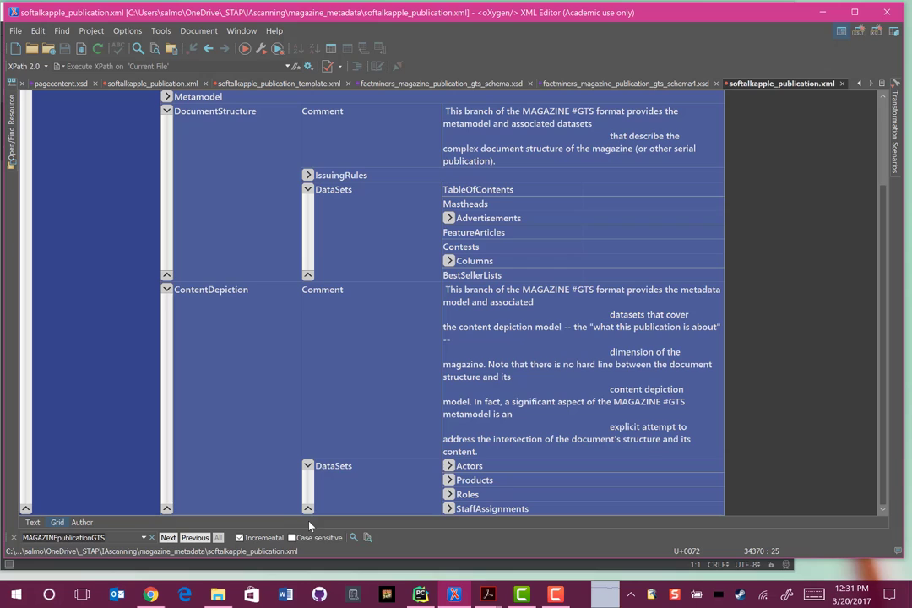
{"action": "left_click", "coordinate": [449, 466]}
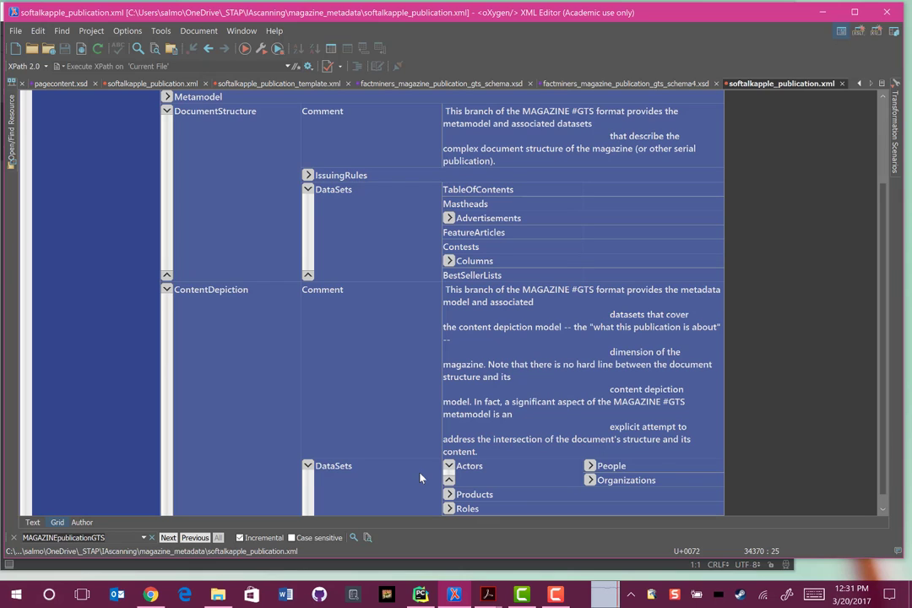
{"action": "scroll", "coordinate": [420, 478], "scroll_direction": "down", "scroll_amount": 1}
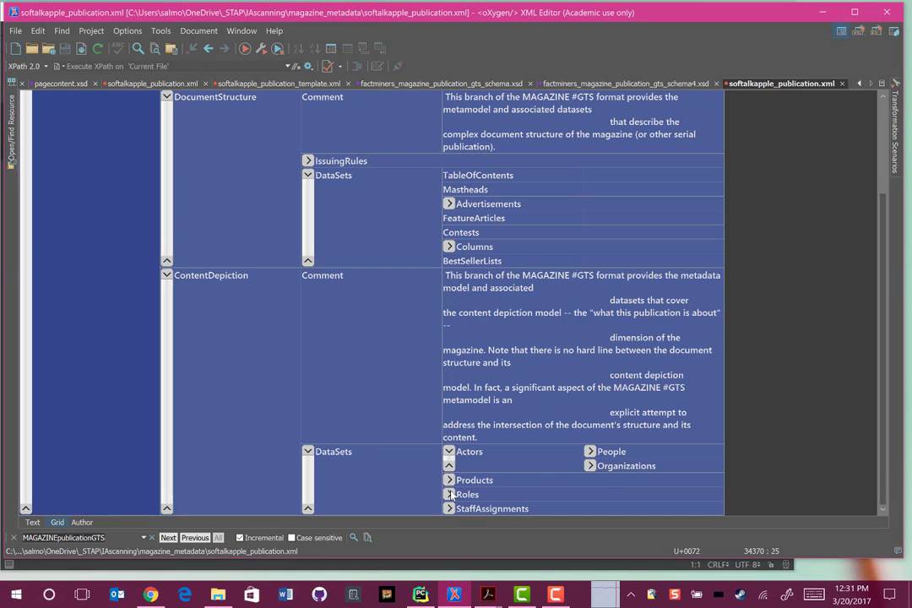
Expand Roles and its Role rows under the ContentDepiction DataSets to read the role comments, and collapse the Role rows
{"action": "left_click", "coordinate": [448, 494]}
{"action": "scroll", "coordinate": [450, 496], "scroll_direction": "down", "scroll_amount": 1}
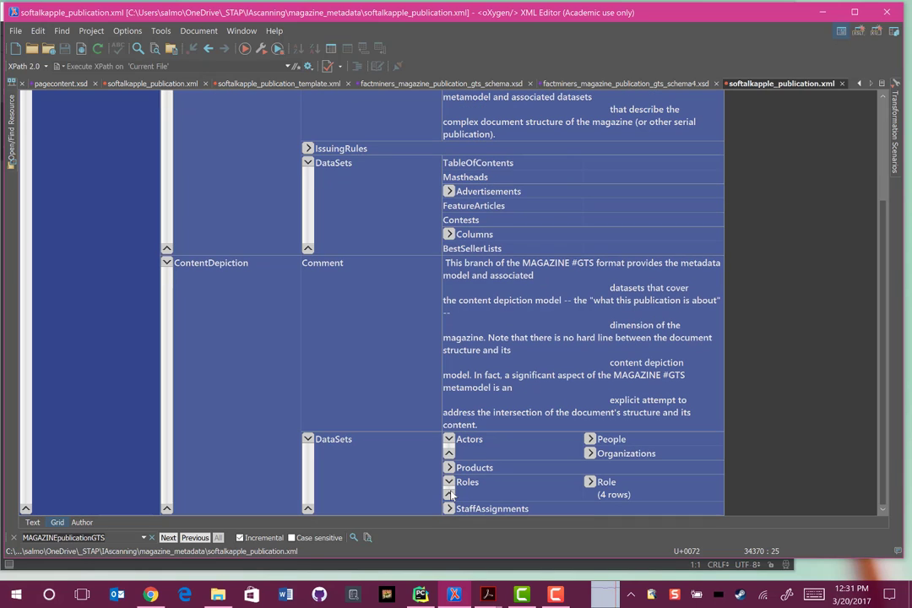
{"action": "left_click", "coordinate": [589, 482]}
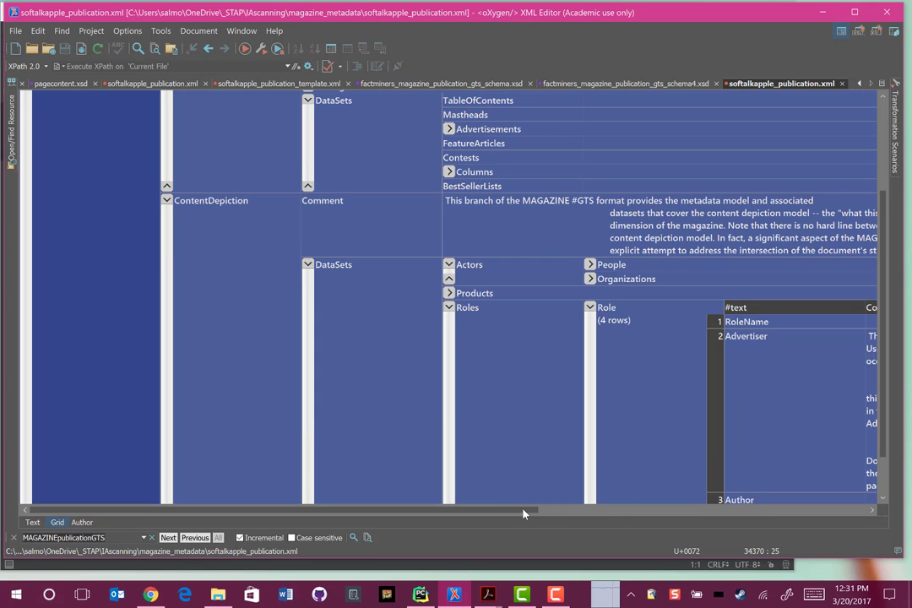
{"action": "left_click_drag", "start_coordinate": [522, 513], "coordinate": [639, 509]}
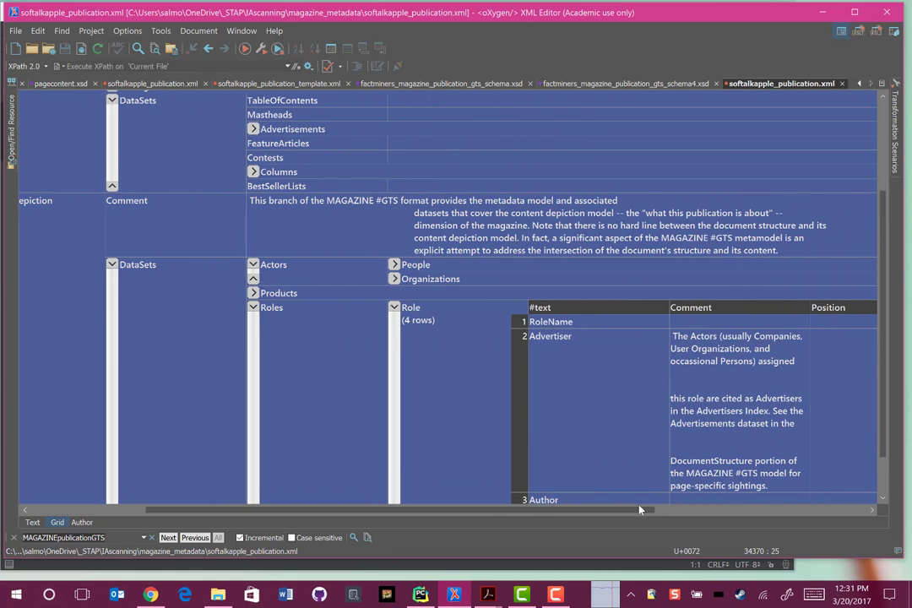
{"action": "scroll", "coordinate": [609, 378], "scroll_direction": "down", "scroll_amount": 1}
{"action": "scroll", "coordinate": [610, 378], "scroll_direction": "up", "scroll_amount": 3}
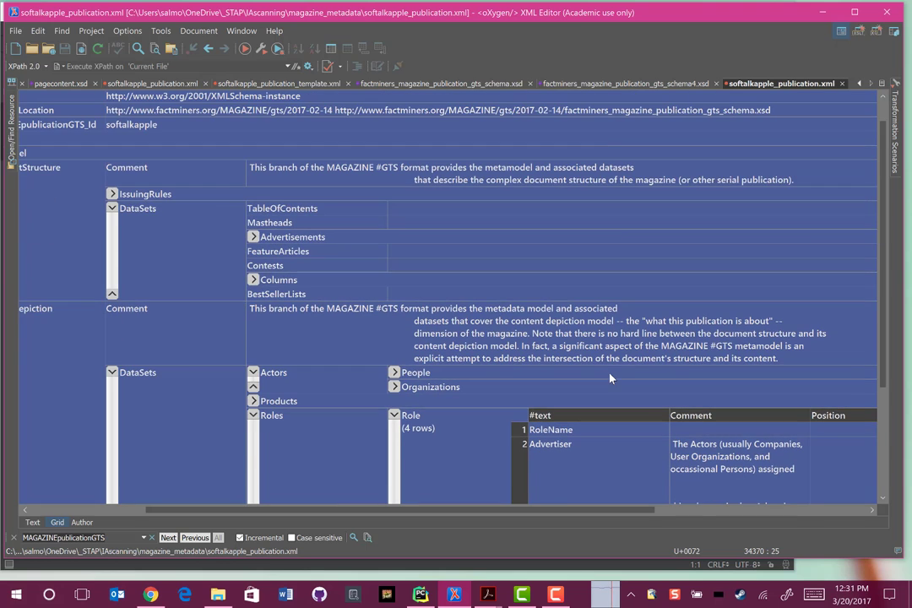
{"action": "left_click", "coordinate": [394, 416]}
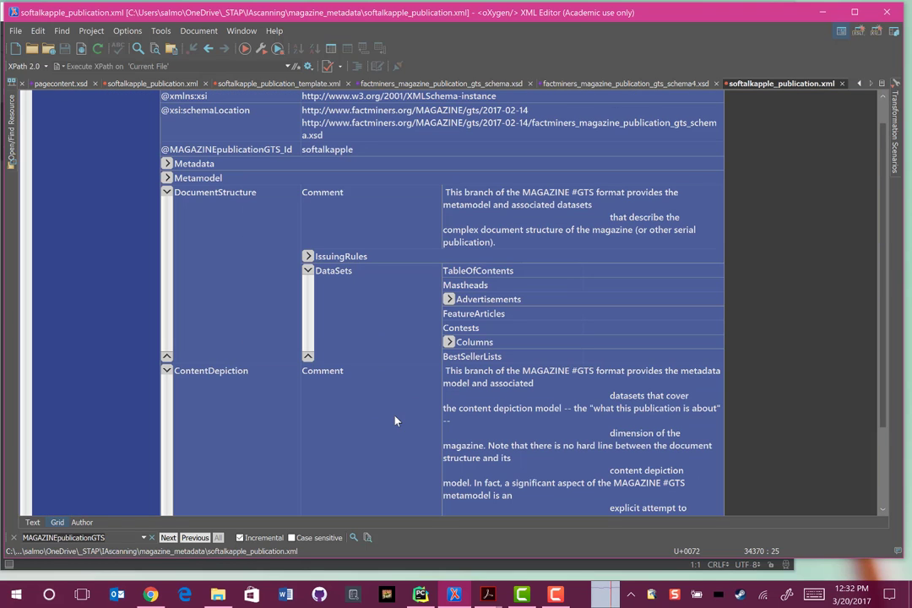
Expand Organizations under Actors and its Organization rows to examine the company listings
{"action": "scroll", "coordinate": [395, 419], "scroll_direction": "down", "scroll_amount": 2}
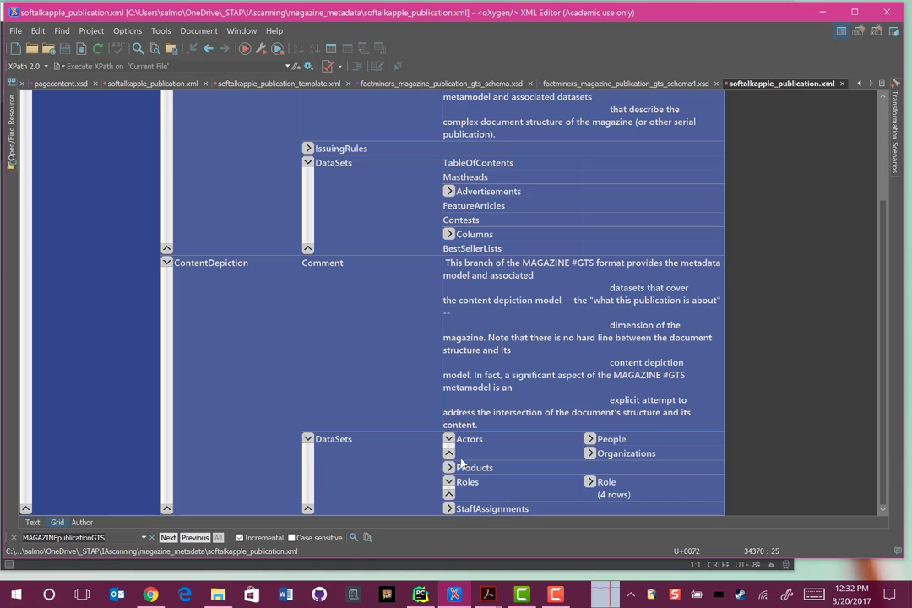
{"action": "left_click", "coordinate": [590, 454]}
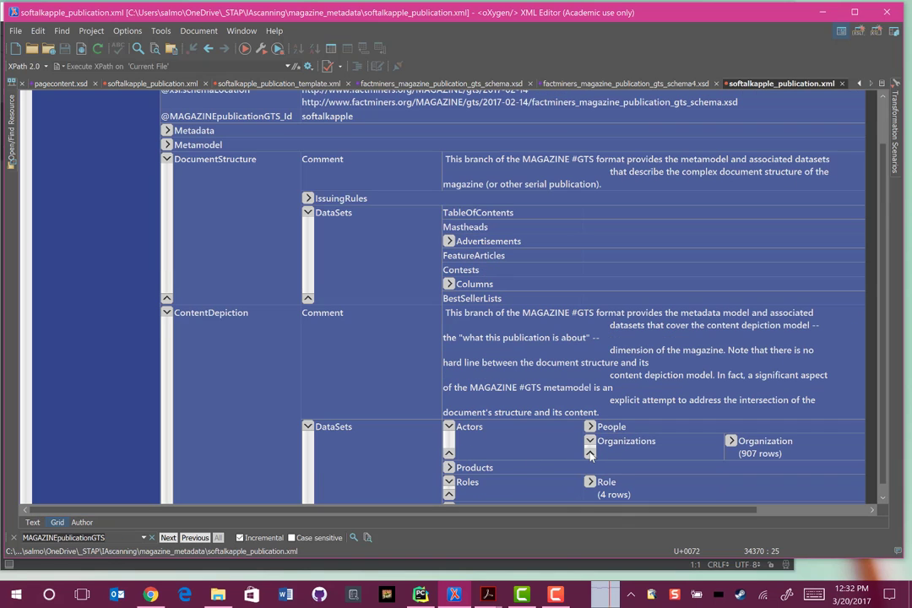
{"action": "left_click", "coordinate": [731, 442]}
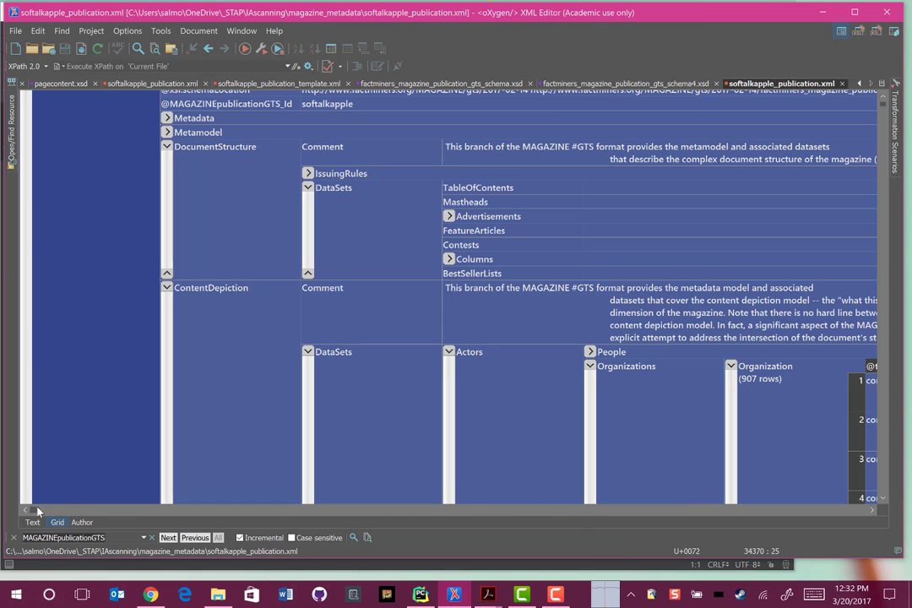
{"action": "left_click_drag", "start_coordinate": [37, 512], "coordinate": [68, 486]}
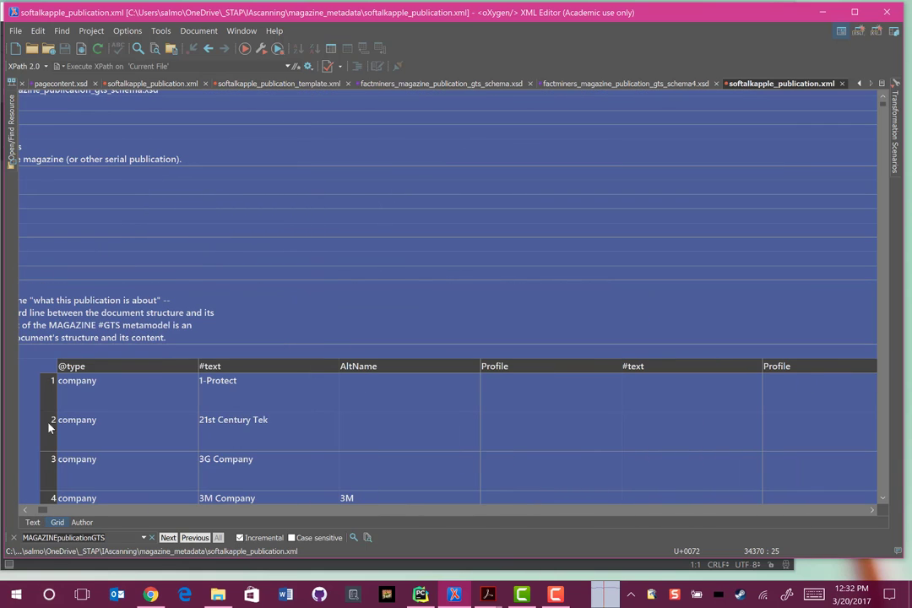
{"action": "scroll", "coordinate": [102, 428], "scroll_direction": "down", "scroll_amount": 4}
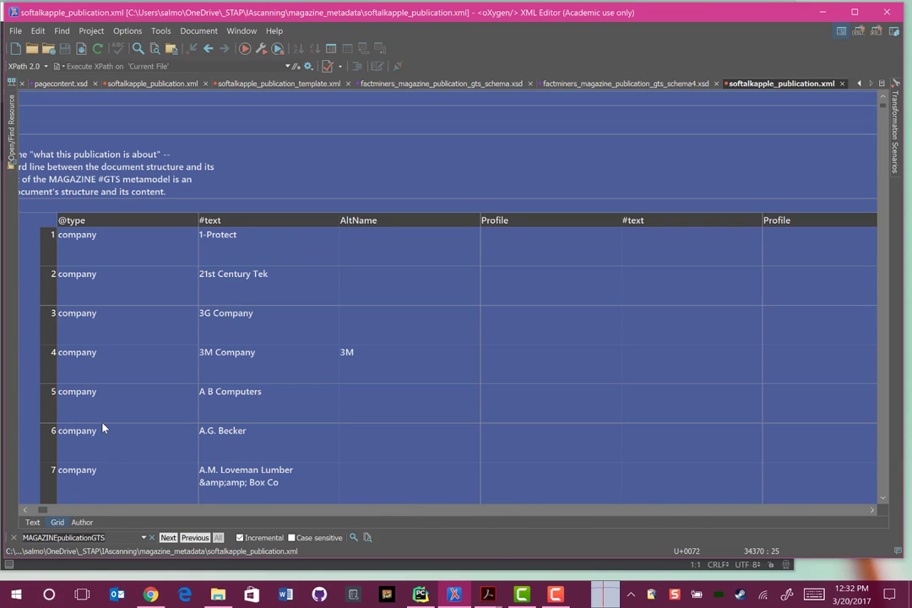
{"action": "left_click_drag", "start_coordinate": [38, 513], "coordinate": [26, 513]}
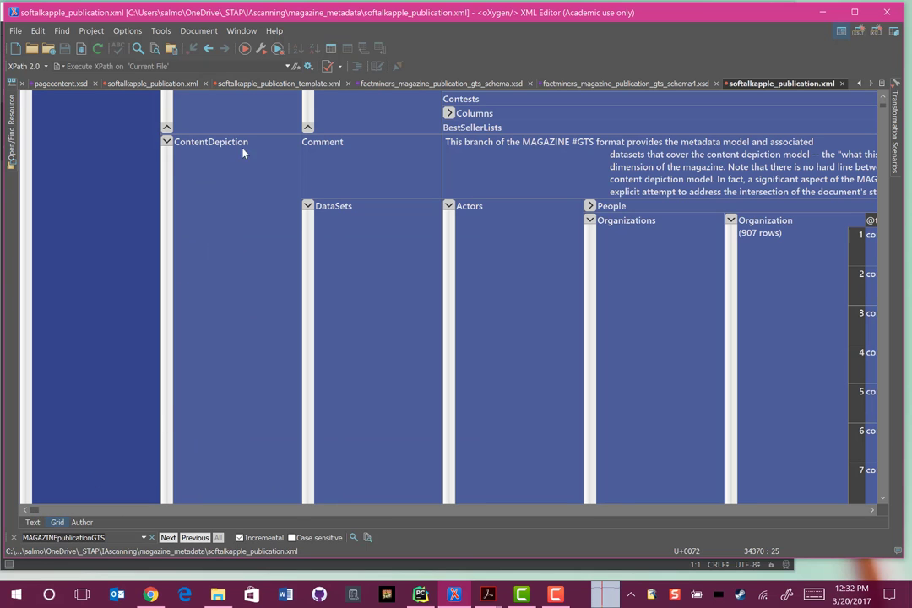
Collapse and reopen the ContentDepiction branch, and collapse the Organizations node under Actors
{"action": "left_click", "coordinate": [166, 141]}
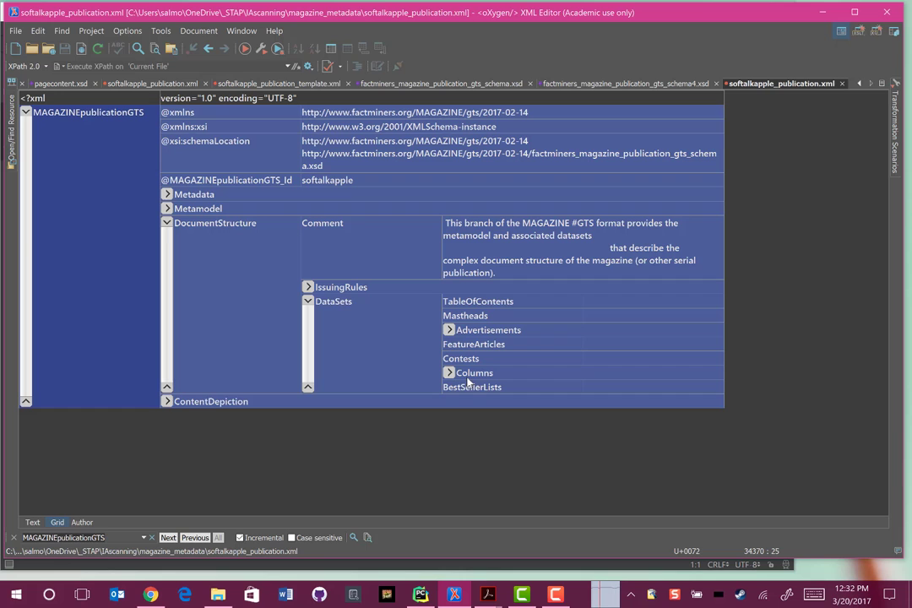
{"action": "left_click", "coordinate": [166, 402]}
{"action": "scroll", "coordinate": [167, 405], "scroll_direction": "down", "scroll_amount": 5}
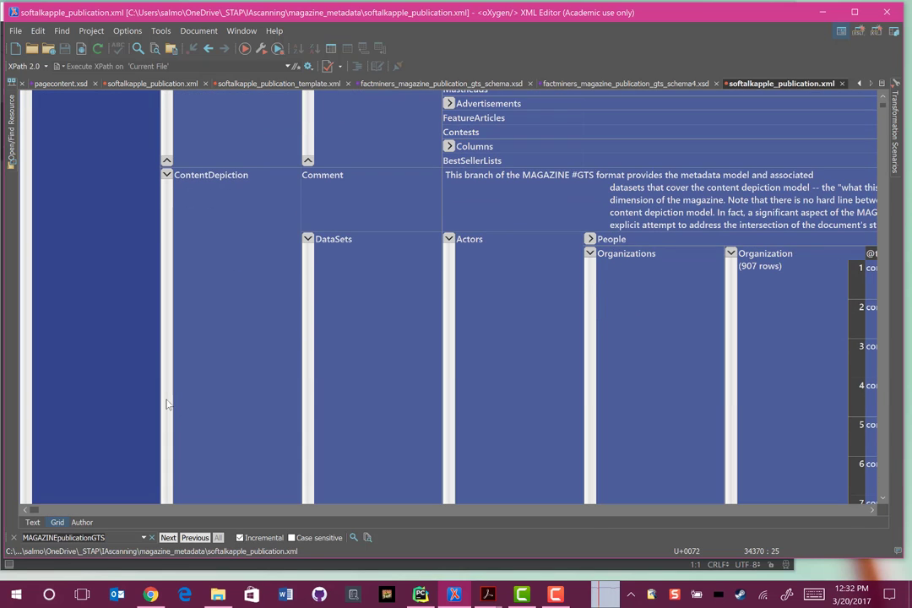
{"action": "left_click", "coordinate": [590, 255]}
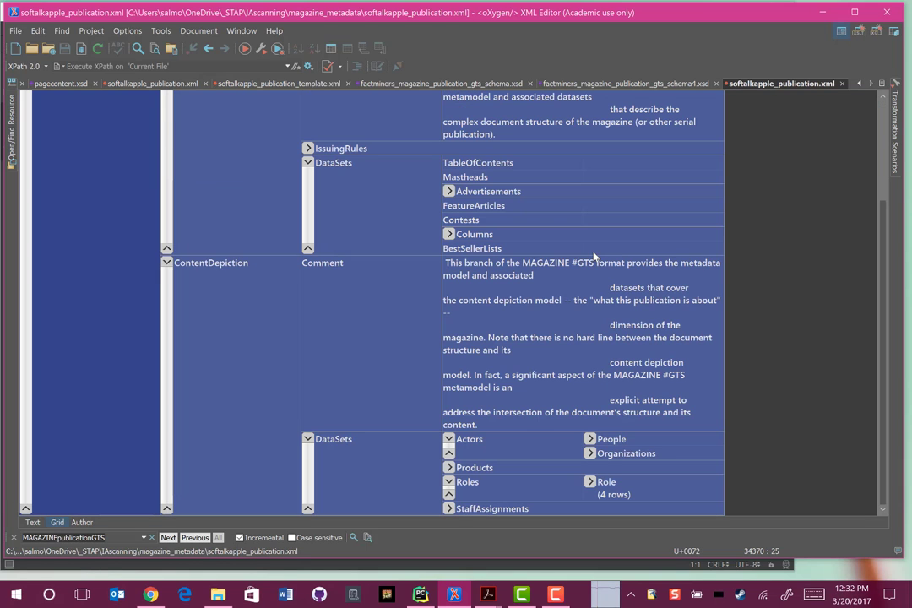
Close the XML editor, run the ia_ad_ferret script in PyCharm, and reposition the FactMiners Ad Ferret window so it is fully visible
{"action": "left_click", "coordinate": [889, 14]}
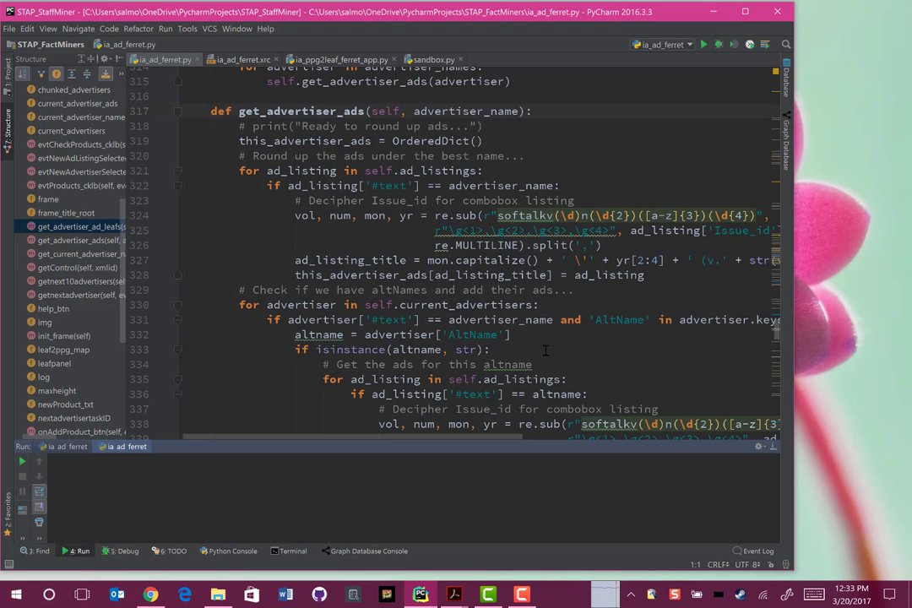
{"action": "left_click", "coordinate": [703, 44]}
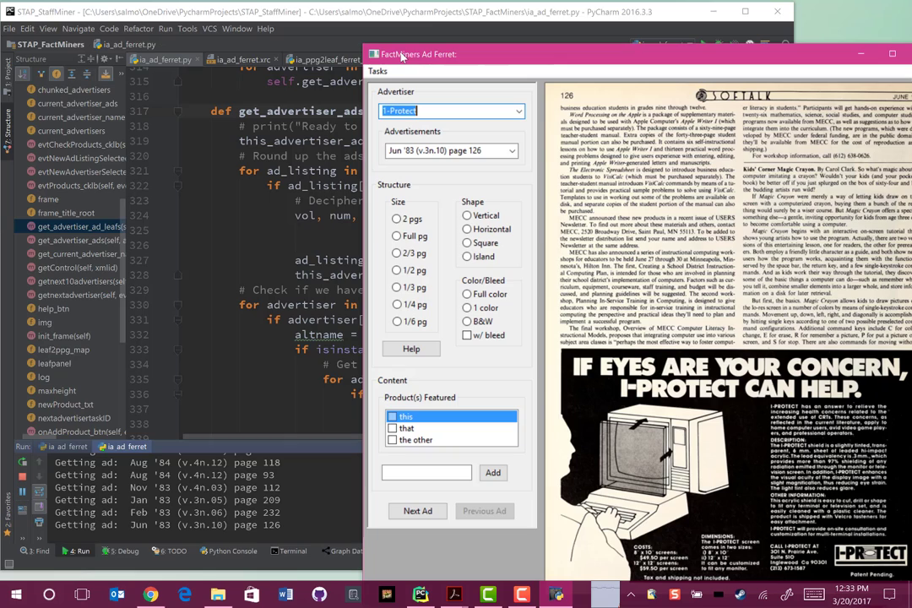
{"action": "left_click_drag", "start_coordinate": [401, 54], "coordinate": [354, 19]}
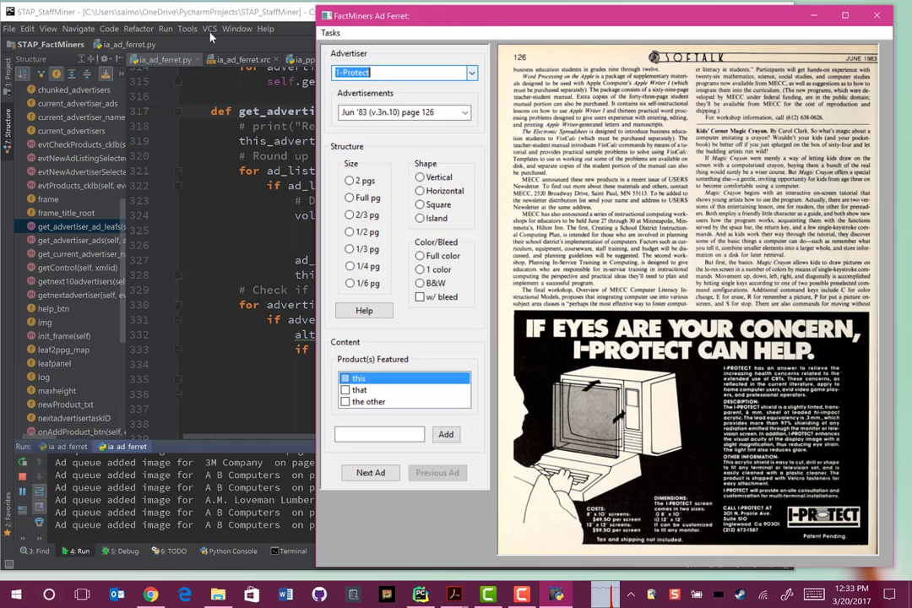
Choose 3M Company as the advertiser and step through its advertisements to Jun '84 (v.4n.10) page 34
{"action": "left_click", "coordinate": [472, 72]}
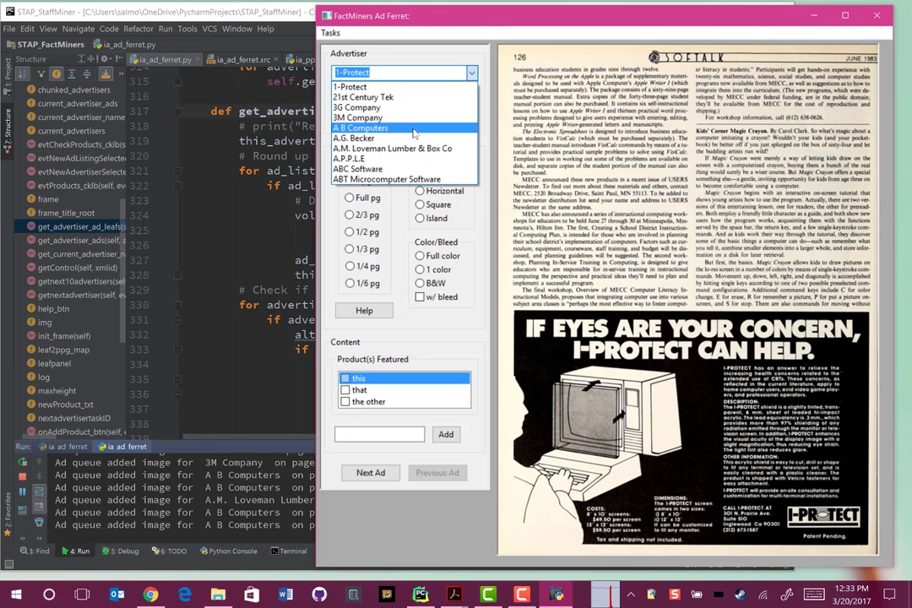
{"action": "left_click", "coordinate": [362, 117]}
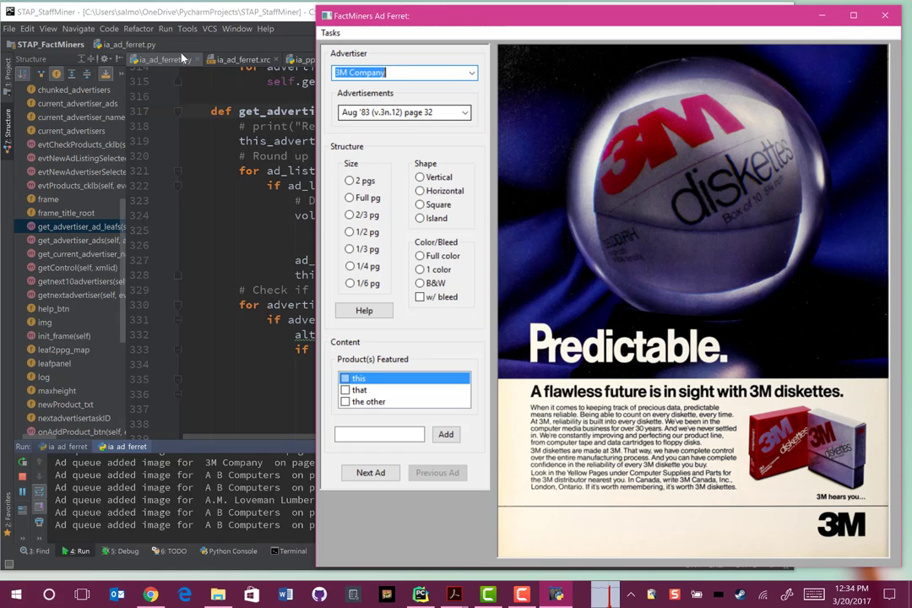
{"action": "key", "text": "Tab"}
{"action": "key", "text": "Down"}
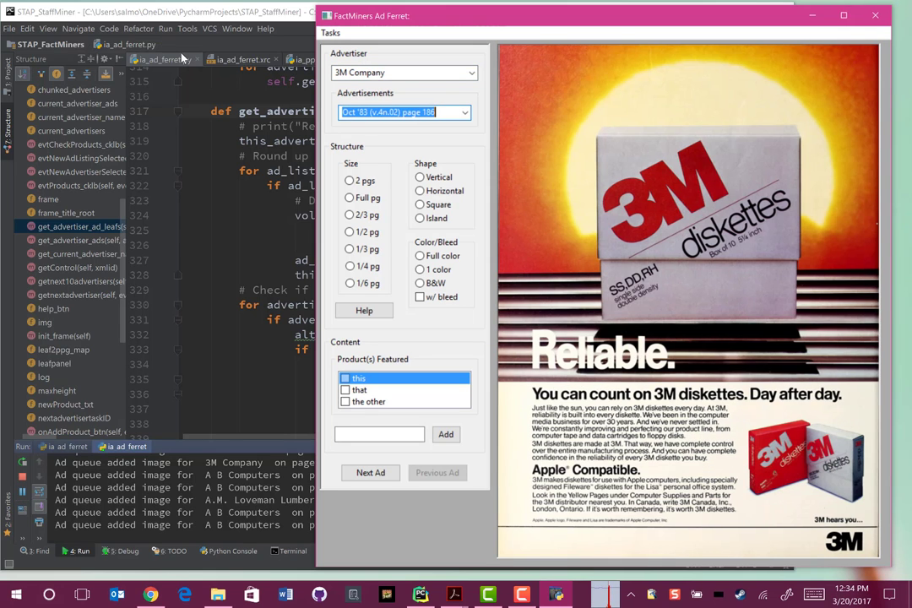
{"action": "key", "text": "Down"}
{"action": "key", "text": "Down"}
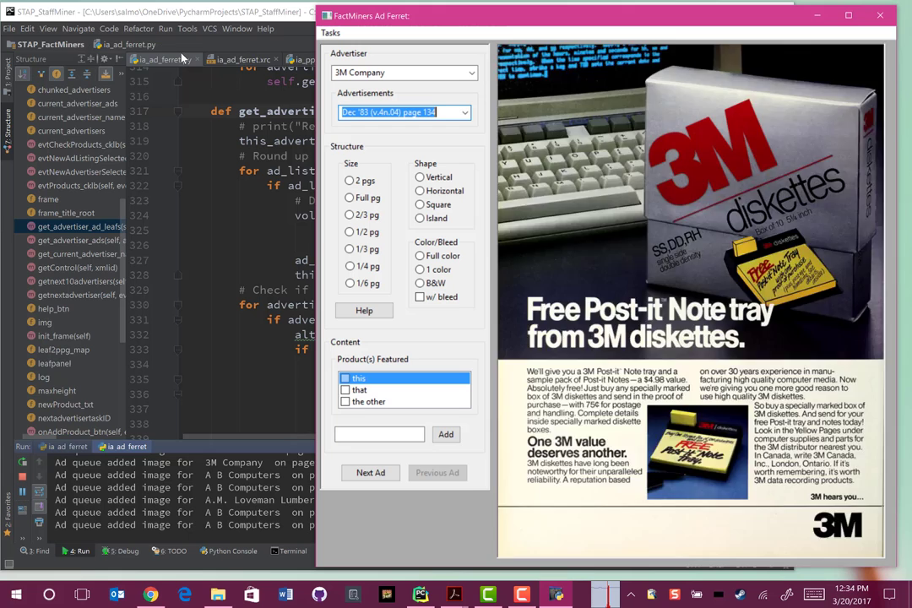
{"action": "key", "text": "Down"}
{"action": "key", "text": "Down"}
{"action": "key", "text": "Down"}
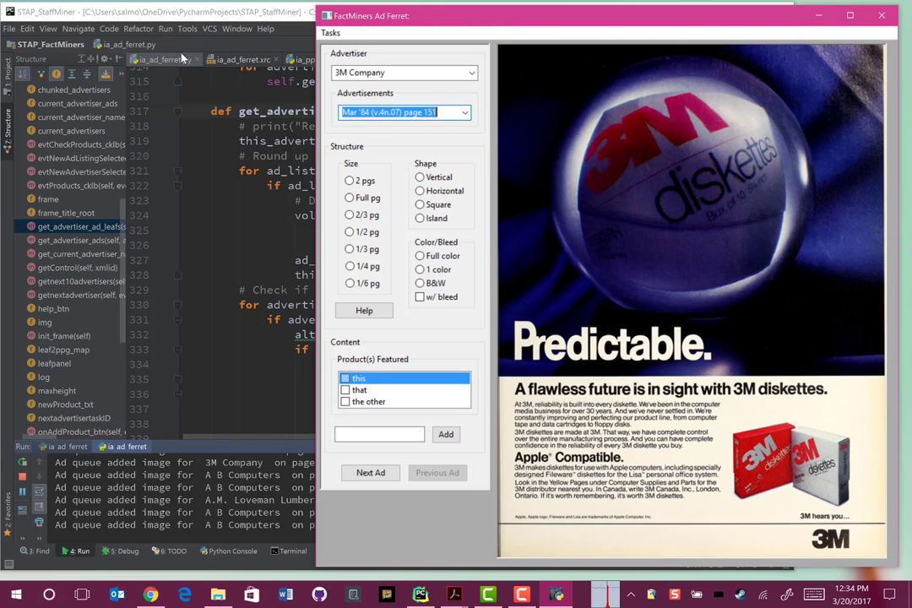
{"action": "key", "text": "Down"}
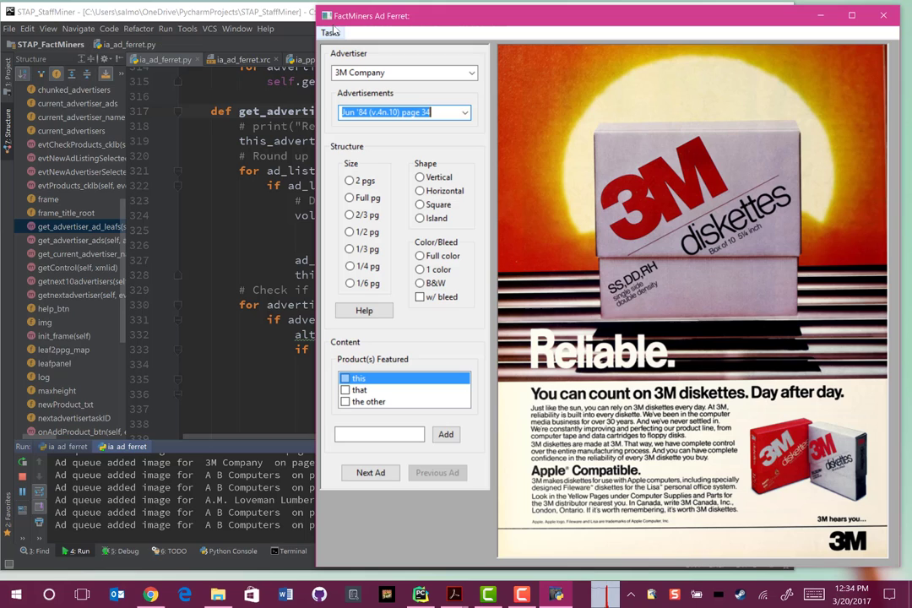
Load the next batch of advertisers and choose Abacus Enterprises to view its advertisement
{"action": "left_click", "coordinate": [330, 32]}
{"action": "left_click", "coordinate": [344, 53]}
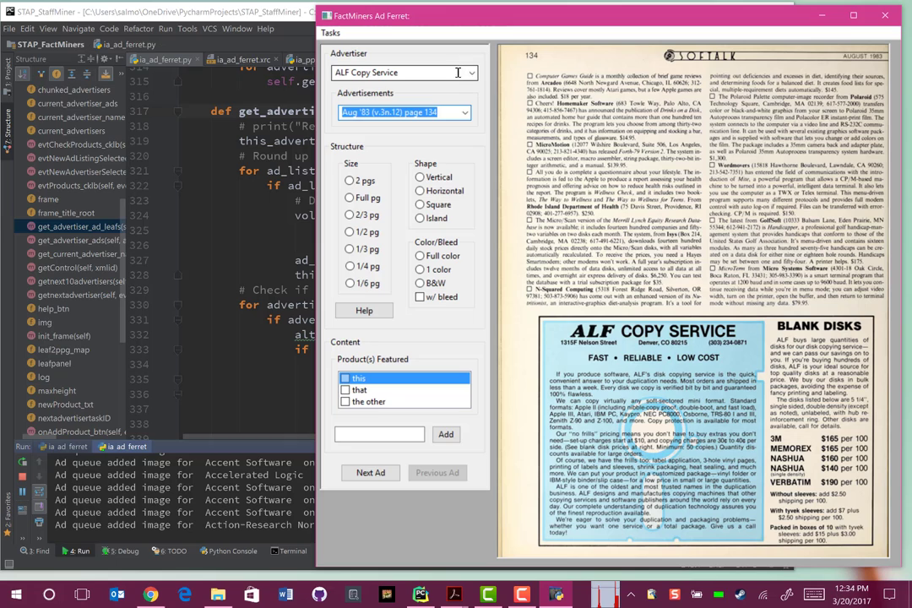
{"action": "left_click", "coordinate": [401, 72]}
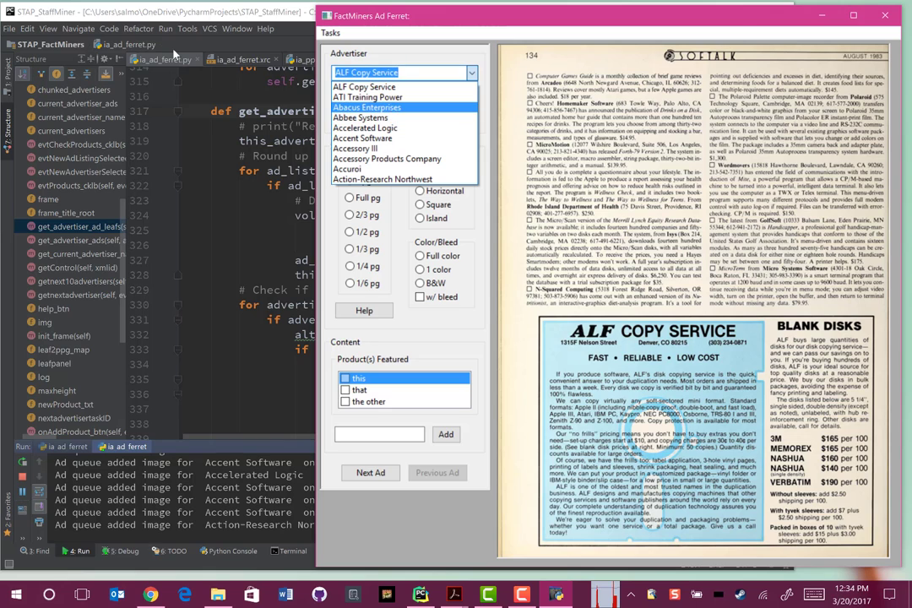
{"action": "left_click", "coordinate": [388, 108]}
{"action": "key", "text": "Tab"}
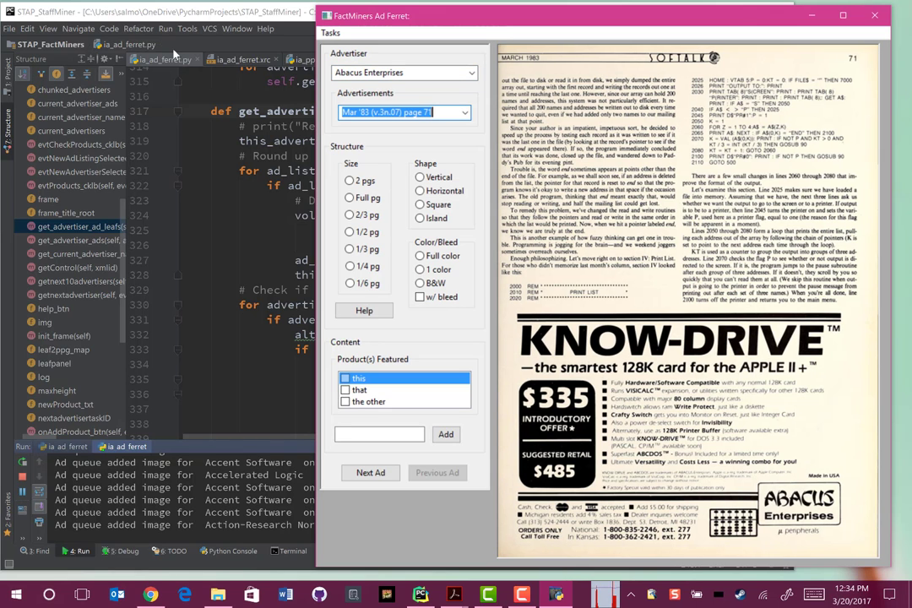
Switch the advertiser to Accelerated Logic to view its advertisement, and cycle the focus through the form back to the advertiser selection
{"action": "key", "text": "shift+Tab"}
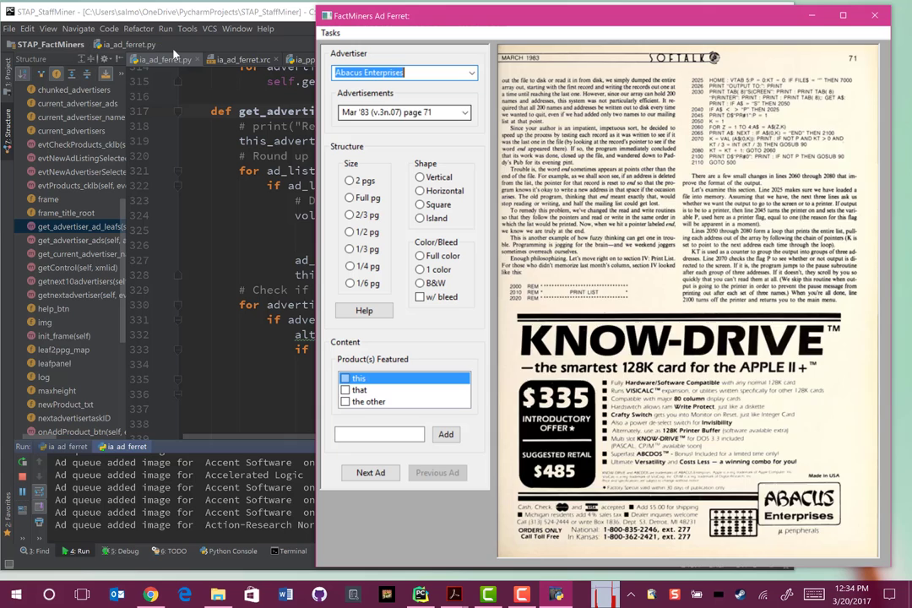
{"action": "key", "text": "Down"}
{"action": "key", "text": "Down"}
{"action": "key", "text": "shift+Tab"}
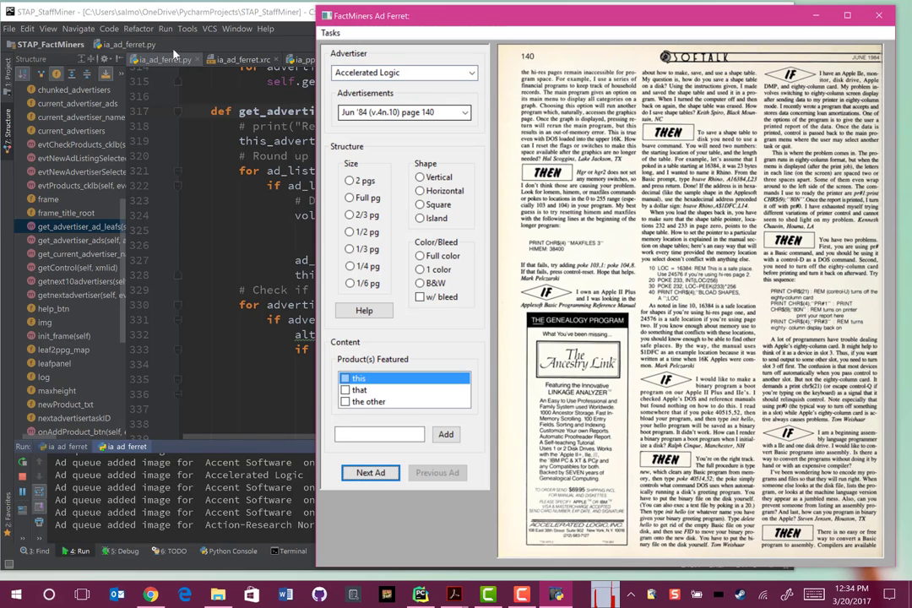
{"action": "key", "text": "shift+Tab"}
{"action": "key", "text": "shift+Tab"}
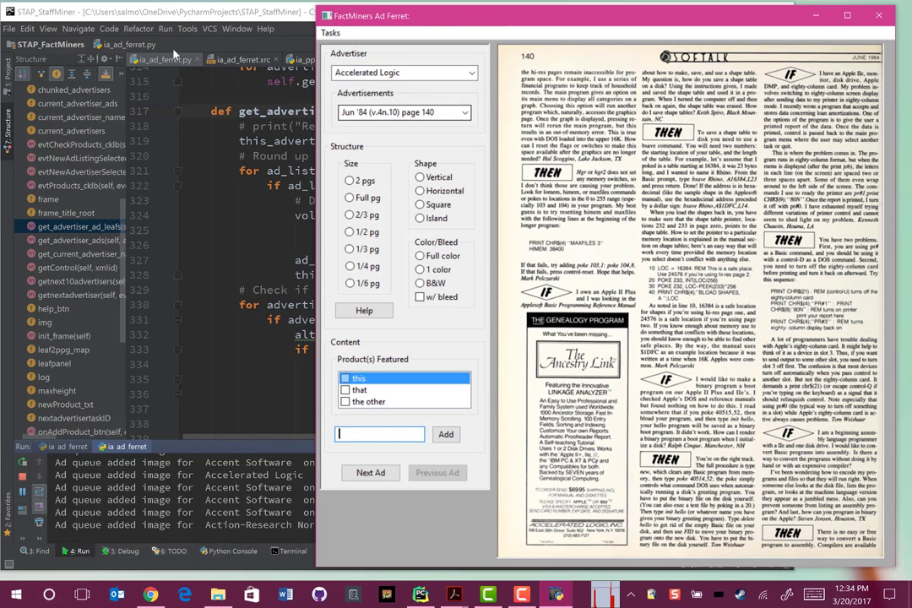
{"action": "key", "text": "Tab"}
{"action": "key", "text": "Tab"}
{"action": "key", "text": "Tab"}
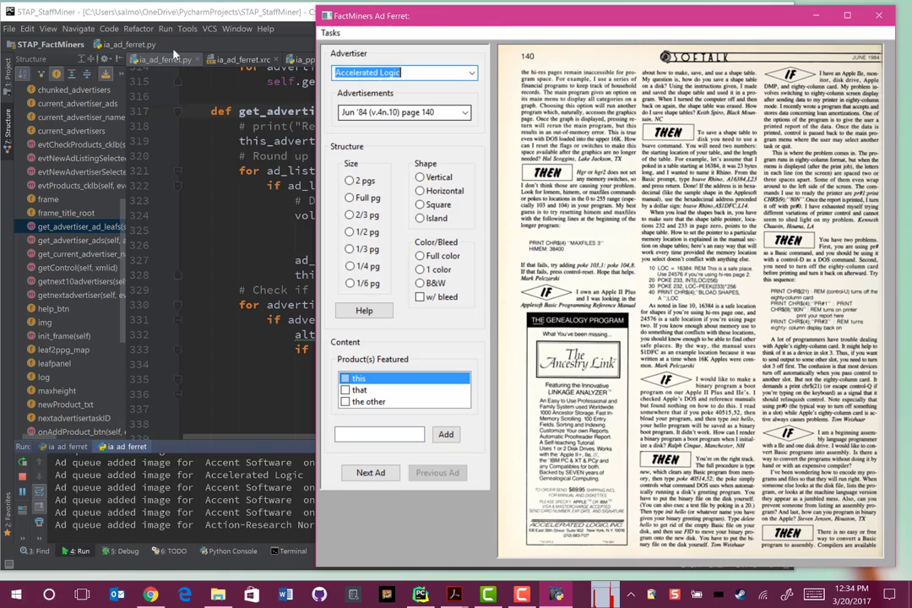
Switch the advertiser to Accessory III and browse its advertisements, ending on Feb '83 (v.3n.06) page 249
{"action": "key", "text": "Tab"}
{"action": "key", "text": "Down"}
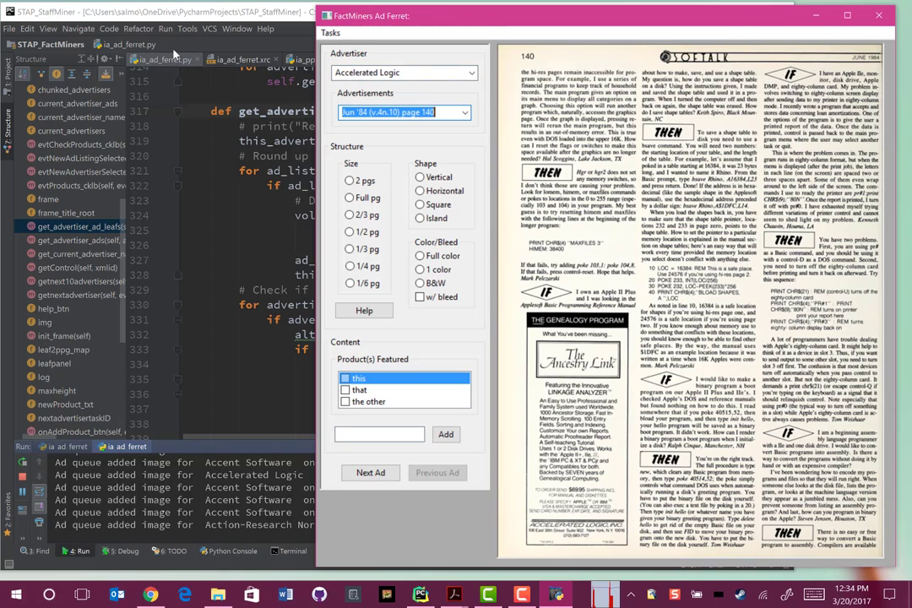
{"action": "key", "text": "Down"}
{"action": "key", "text": "shift+Tab"}
{"action": "key", "text": "Down"}
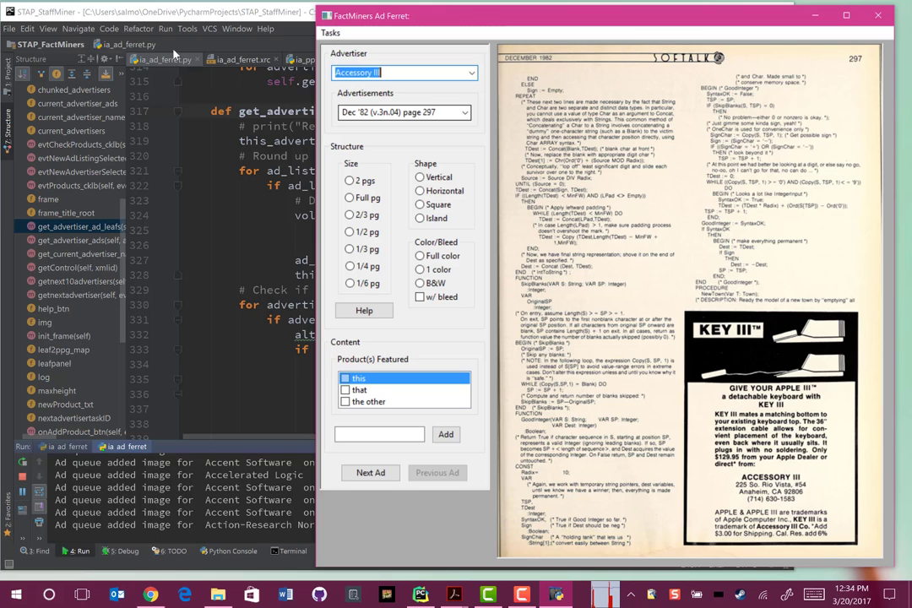
{"action": "key", "text": "Tab"}
{"action": "key", "text": "Down"}
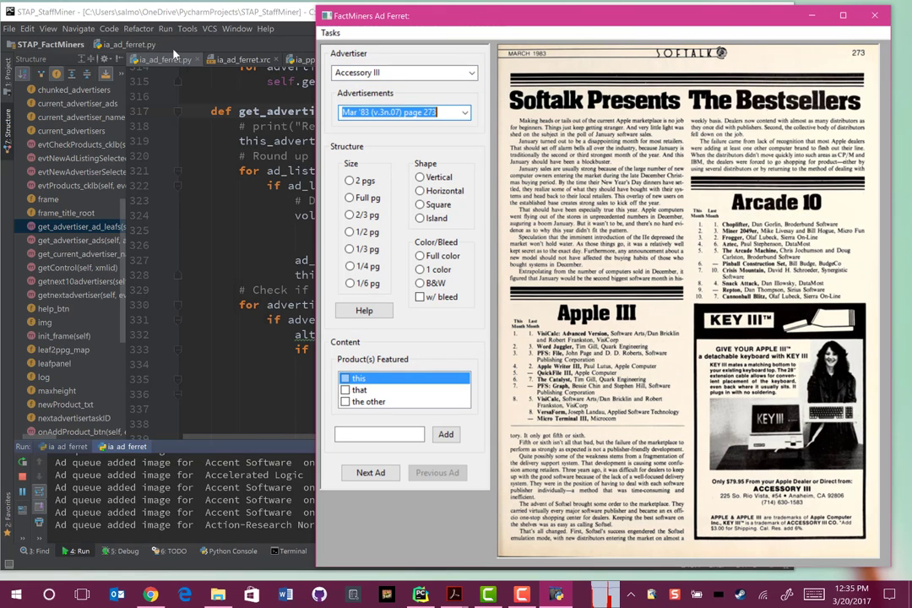
{"action": "key", "text": "Up"}
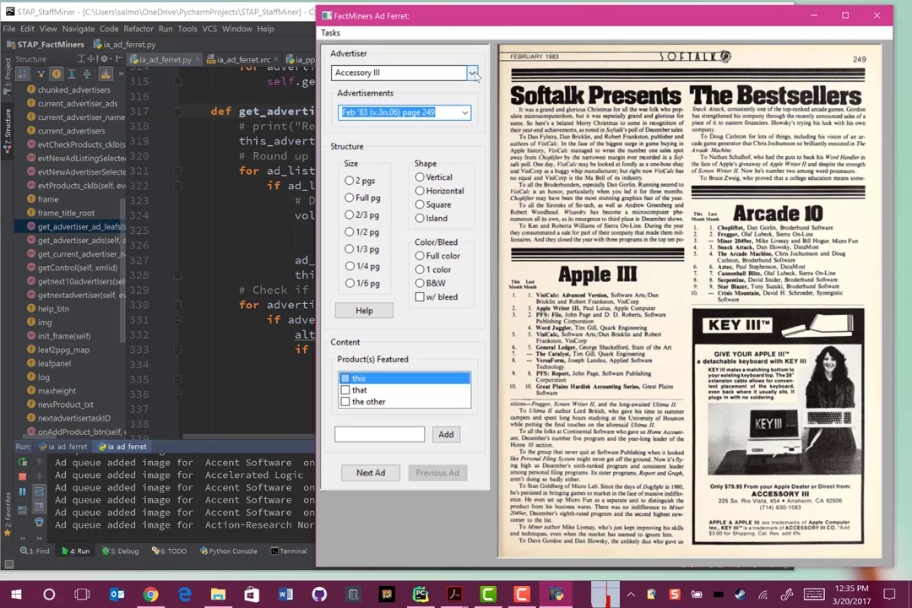
Load the next 10 advertisers and choose Adventure International to view its first advertisement
{"action": "left_click", "coordinate": [329, 32]}
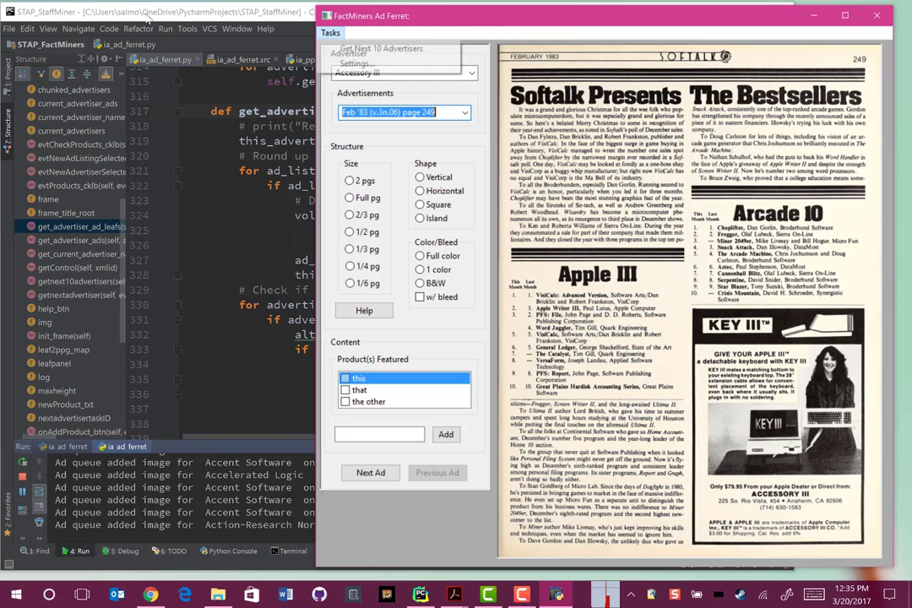
{"action": "left_click", "coordinate": [344, 50]}
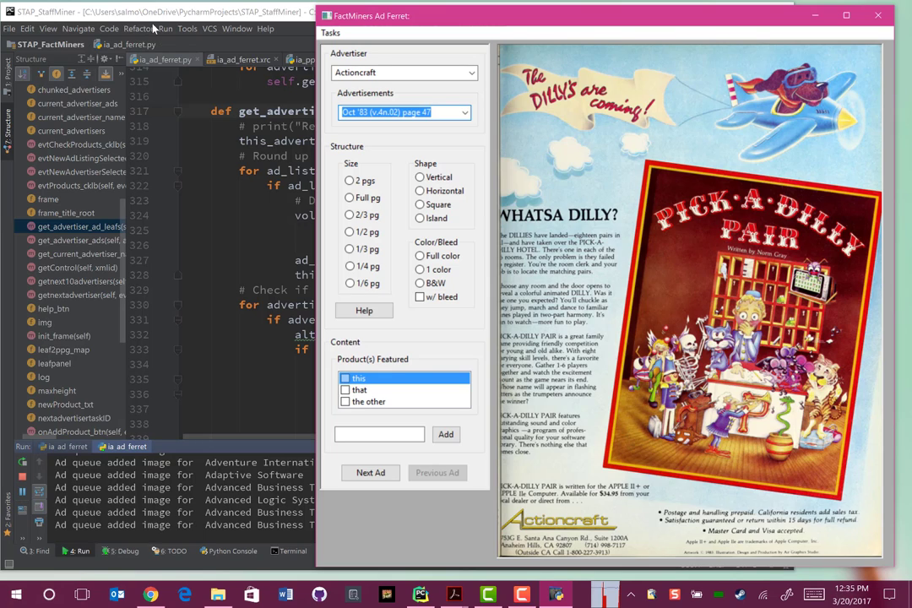
{"action": "key", "text": "shift+Tab"}
{"action": "key", "text": "alt+Down"}
{"action": "key", "text": "Down"}
{"action": "key", "text": "Down"}
{"action": "key", "text": "Down"}
{"action": "key", "text": "Down"}
{"action": "key", "text": "Down"}
{"action": "key", "text": "Down"}
{"action": "key", "text": "Down"}
{"action": "key", "text": "Down"}
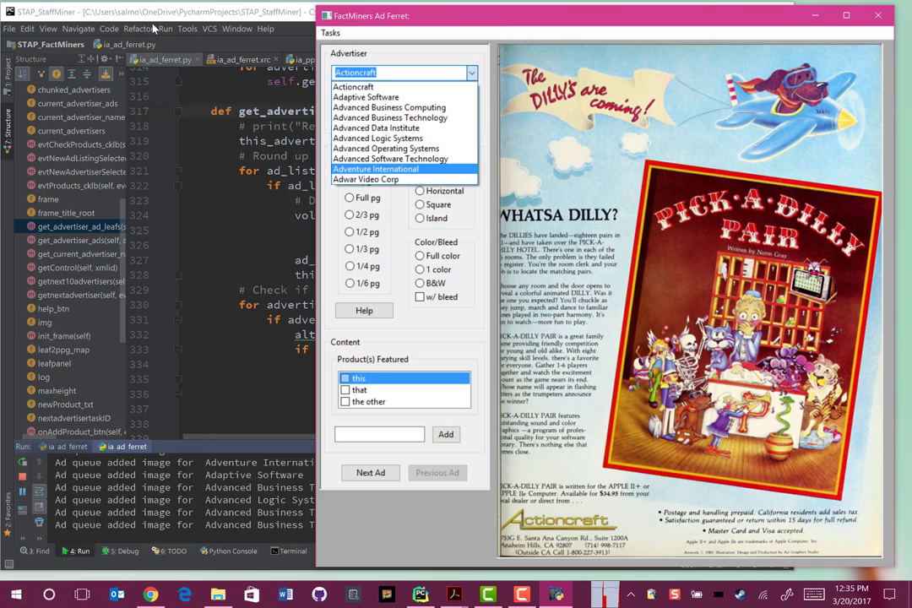
{"action": "key", "text": "Return"}
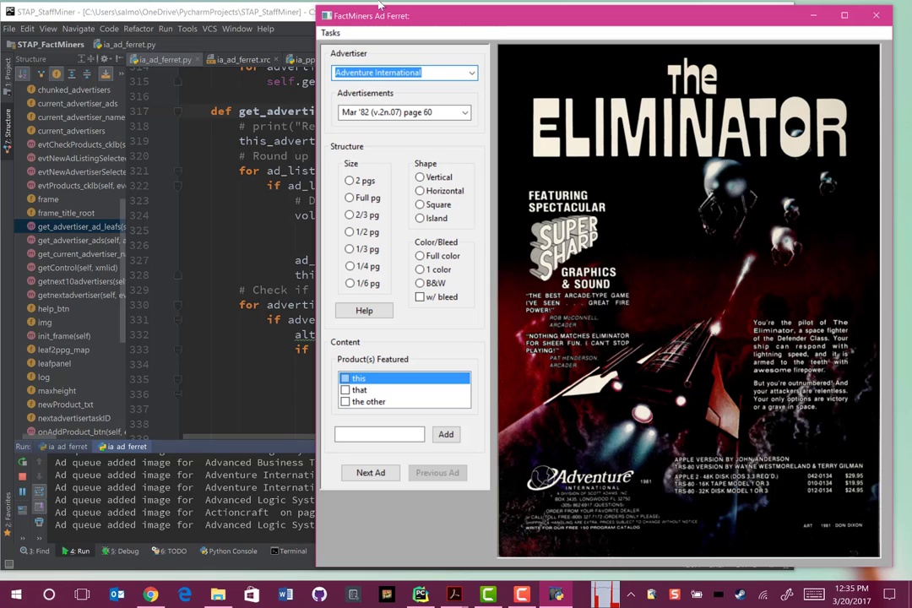
Step through the Adventure International advertisements from Mar '82 (v.2n.07) page 60 to Feb '82 (v.2n.06) page 51
{"action": "left_click", "coordinate": [463, 113]}
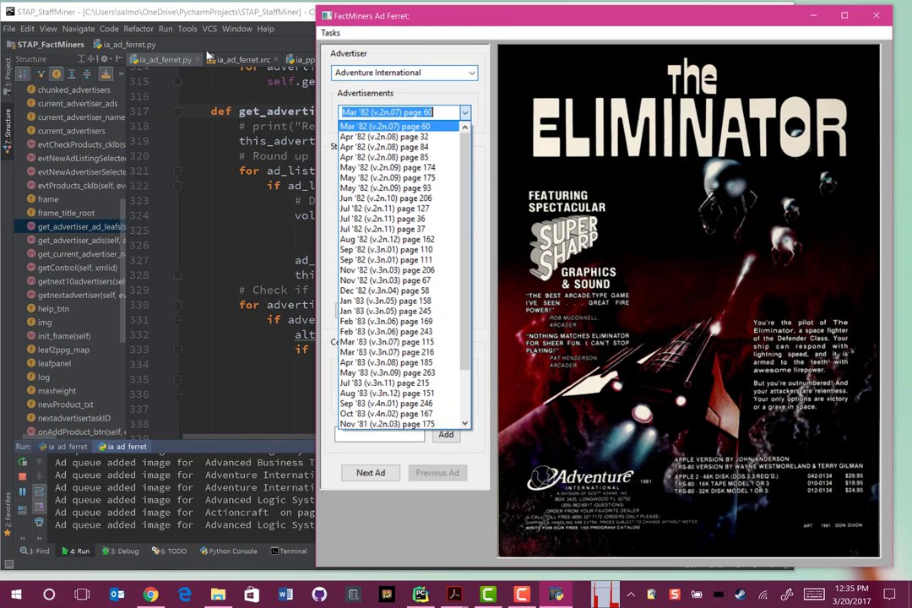
{"action": "left_click", "coordinate": [207, 54]}
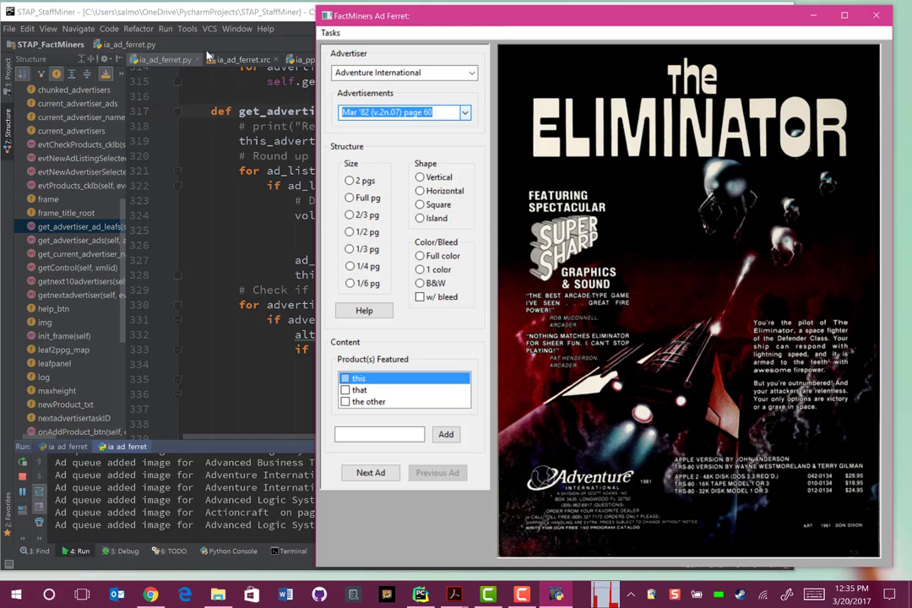
{"action": "key", "text": "Down"}
{"action": "key", "text": "Down"}
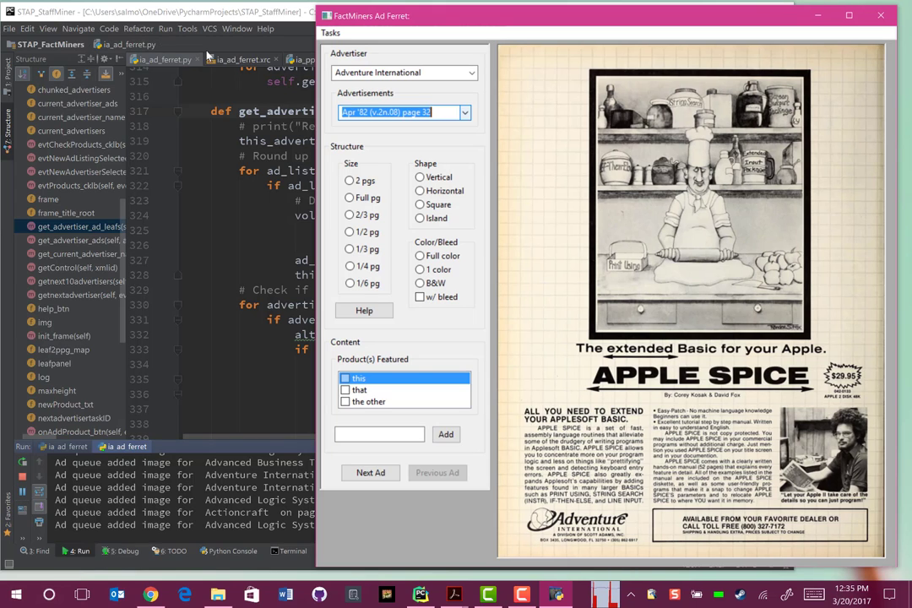
{"action": "key", "text": "Down"}
{"action": "key", "text": "Down"}
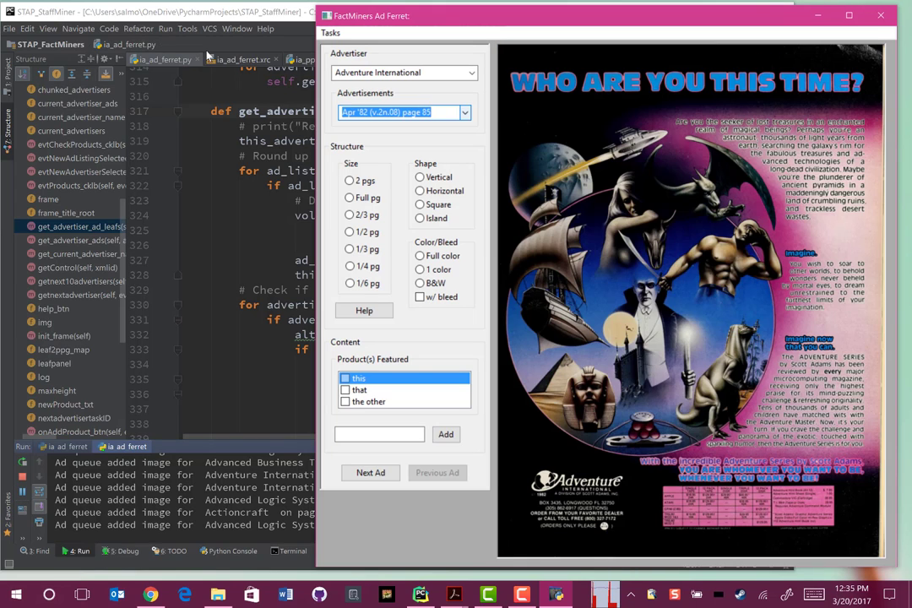
{"action": "key", "text": "Down"}
{"action": "key", "text": "Down"}
{"action": "key", "text": "Down"}
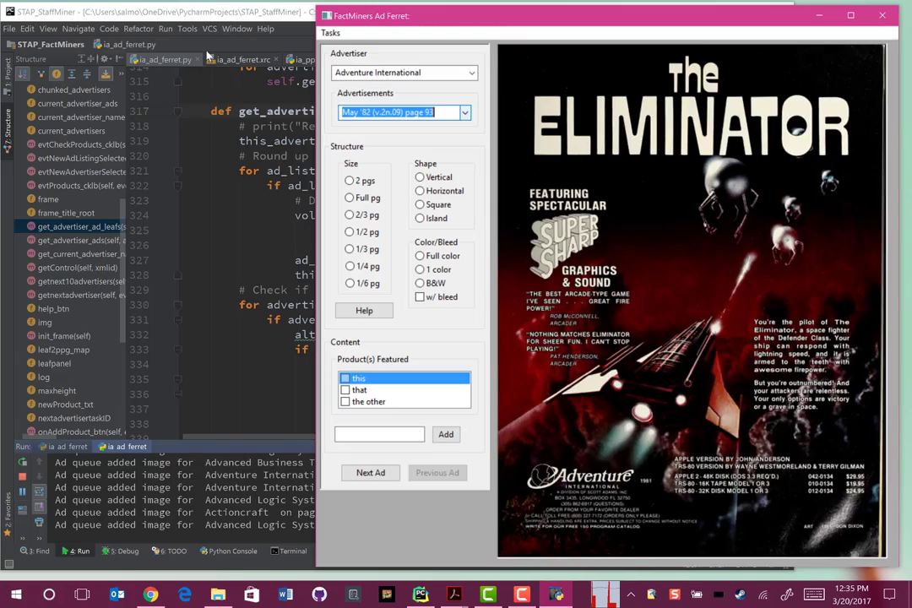
{"action": "key", "text": "Down"}
{"action": "key", "text": "Down"}
{"action": "key", "text": "Down"}
{"action": "key", "text": "Down"}
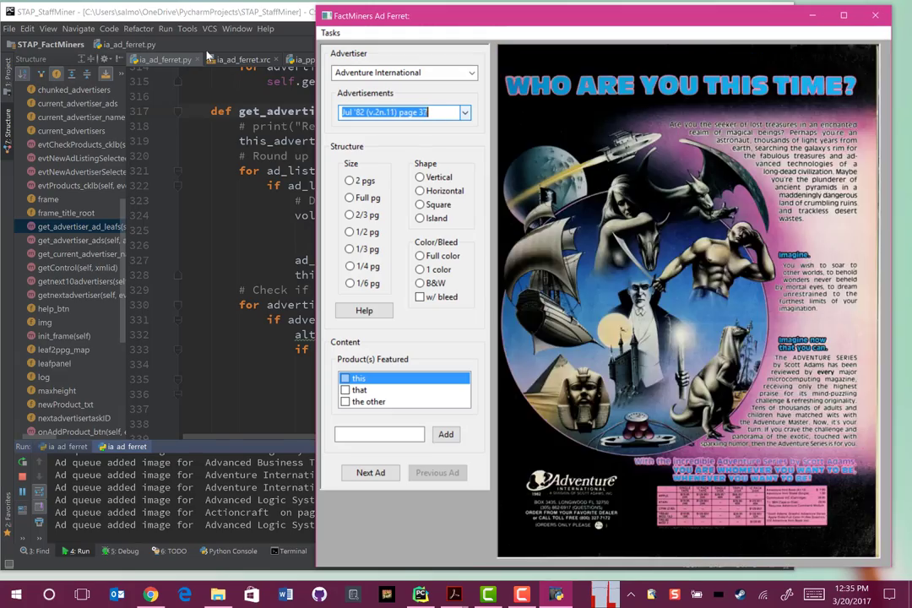
{"action": "key", "text": "Down"}
{"action": "key", "text": "Down"}
{"action": "key", "text": "Down"}
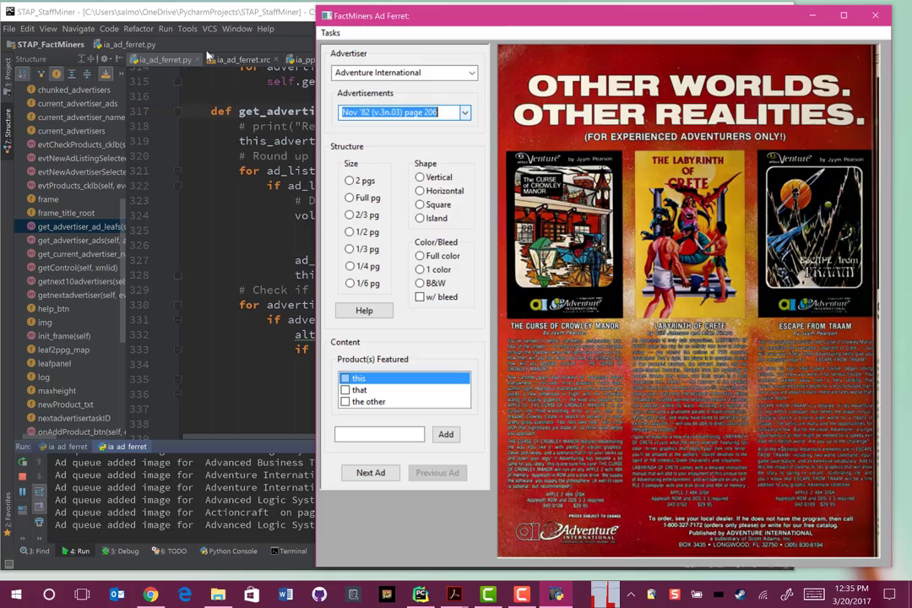
{"action": "key", "text": "Down"}
{"action": "key", "text": "Down"}
{"action": "key", "text": "Down"}
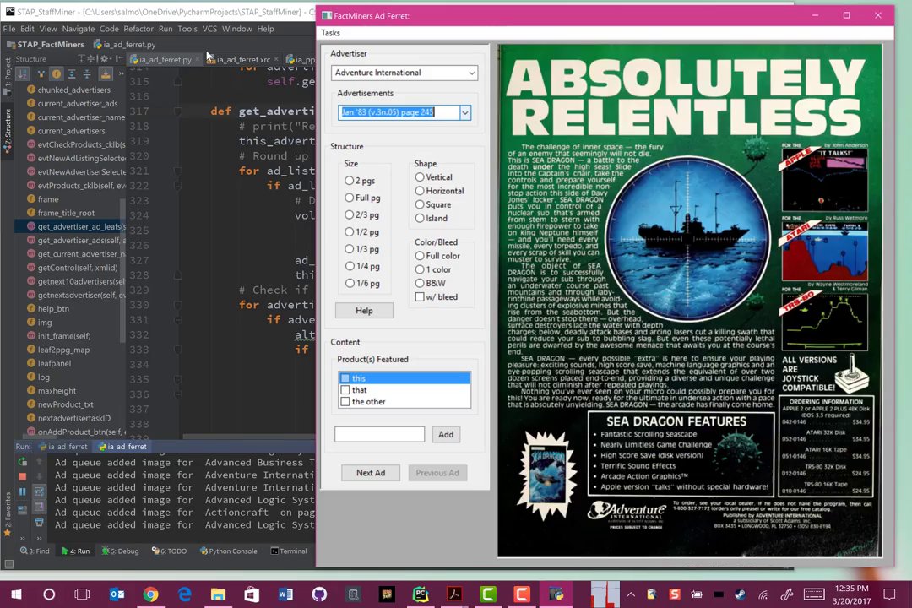
{"action": "key", "text": "Down"}
{"action": "key", "text": "Down"}
{"action": "key", "text": "Down"}
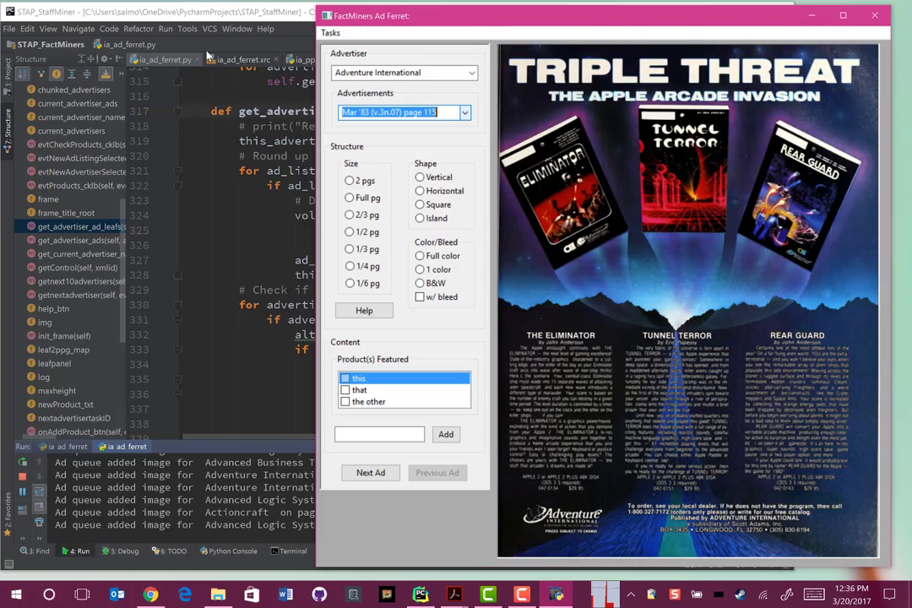
{"action": "key", "text": "Down"}
{"action": "key", "text": "Down"}
{"action": "key", "text": "Down"}
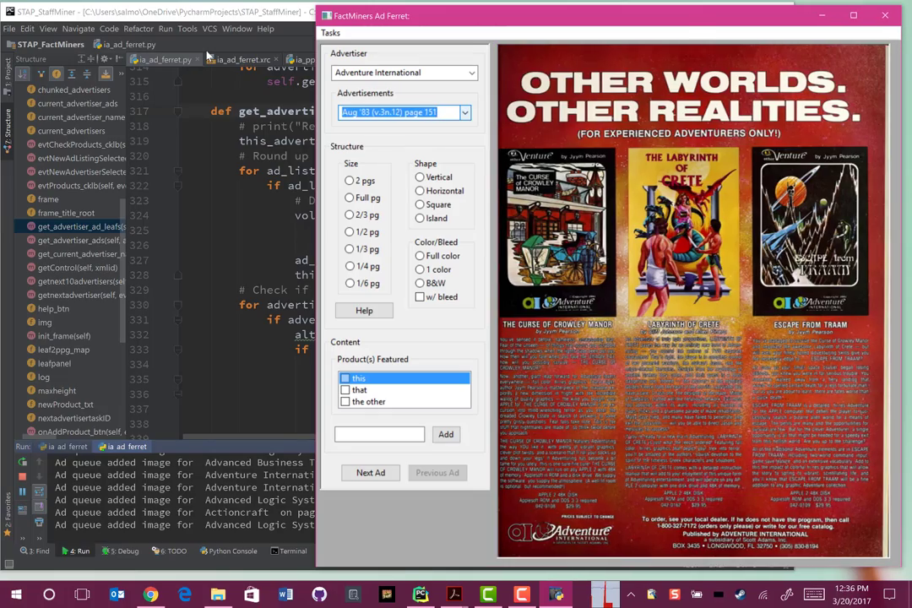
{"action": "key", "text": "Down"}
{"action": "key", "text": "Down"}
{"action": "key", "text": "Down"}
{"action": "key", "text": "Down"}
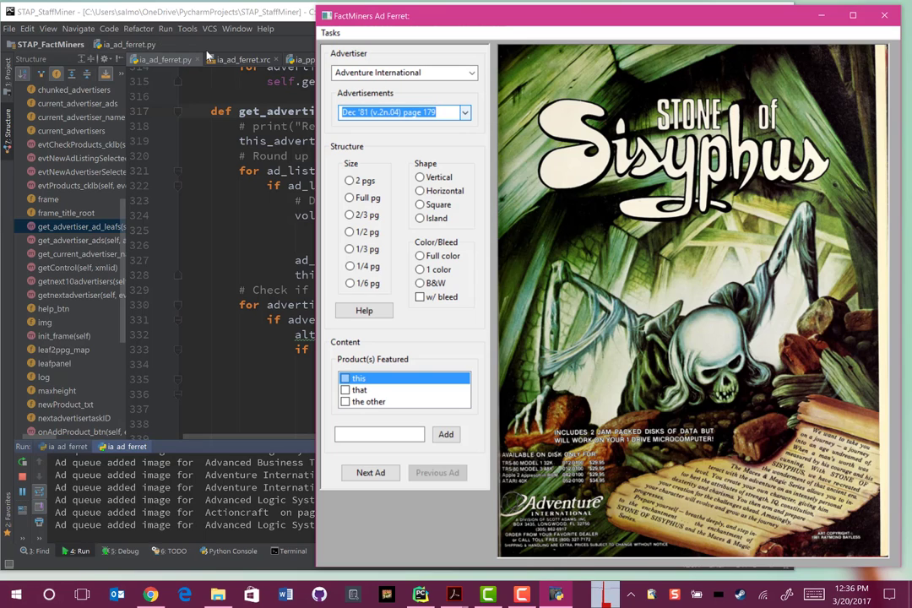
{"action": "key", "text": "Down"}
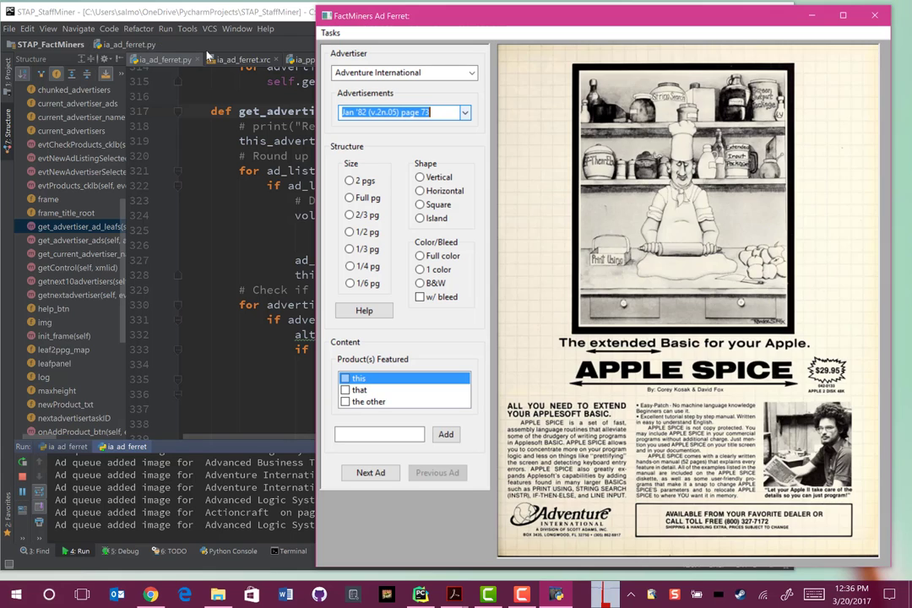
{"action": "key", "text": "Down"}
{"action": "key", "text": "Down"}
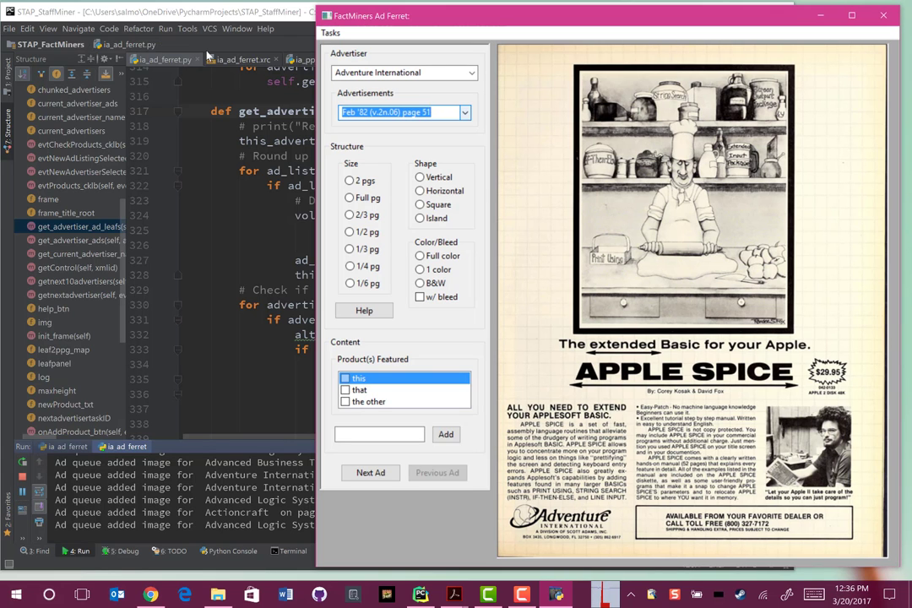
Check the current advertiser list and load the 10 advertisers that follow the Adventure International batch
{"action": "left_click", "coordinate": [473, 75]}
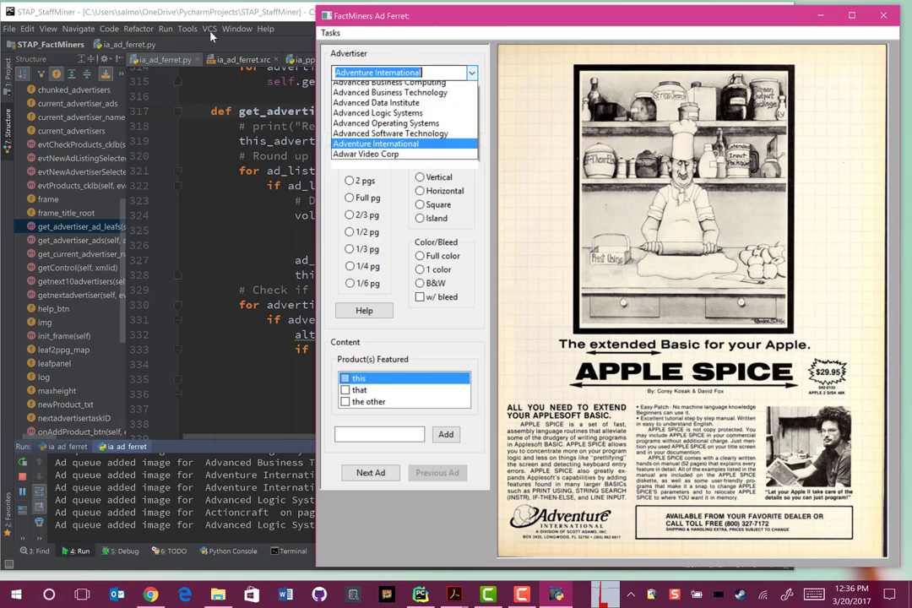
{"action": "left_click", "coordinate": [328, 36]}
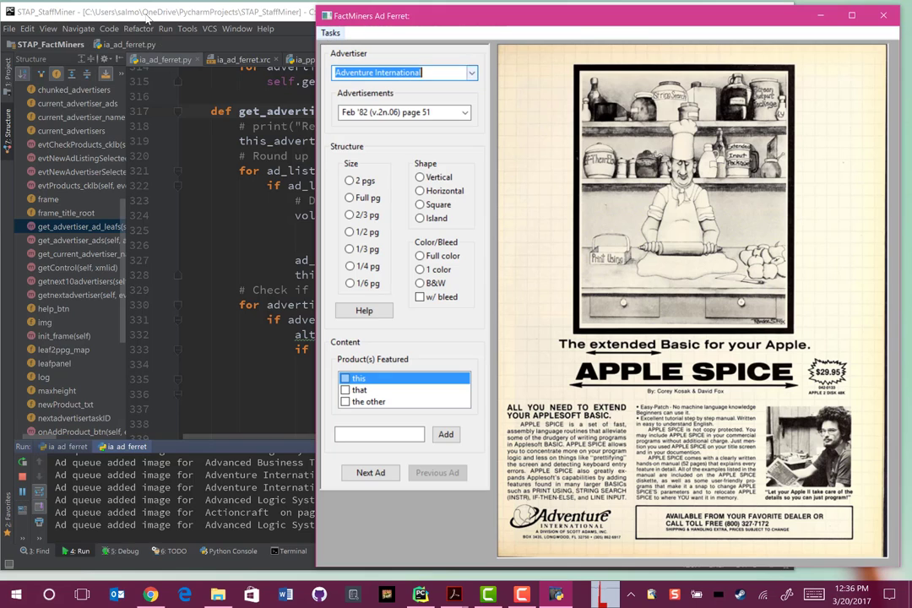
{"action": "left_click", "coordinate": [329, 34]}
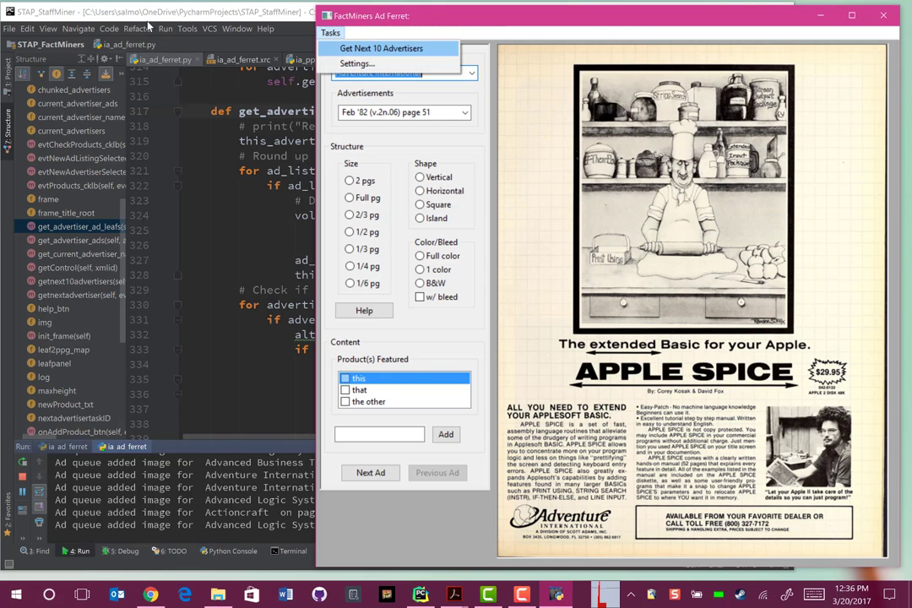
{"action": "left_click", "coordinate": [332, 48]}
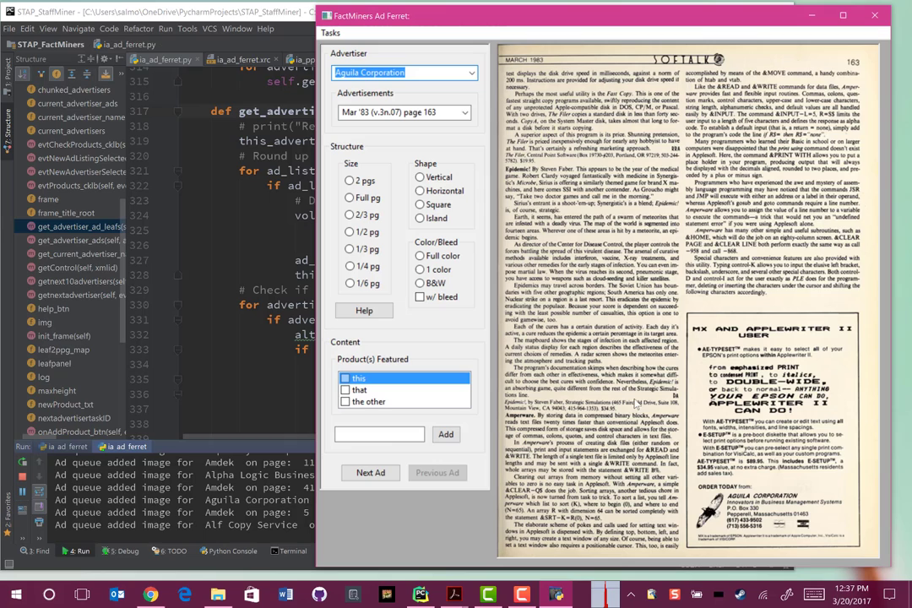
Add "New Product" to the featured products of the Aguila Corporation advertisement
{"action": "left_click", "coordinate": [384, 434]}
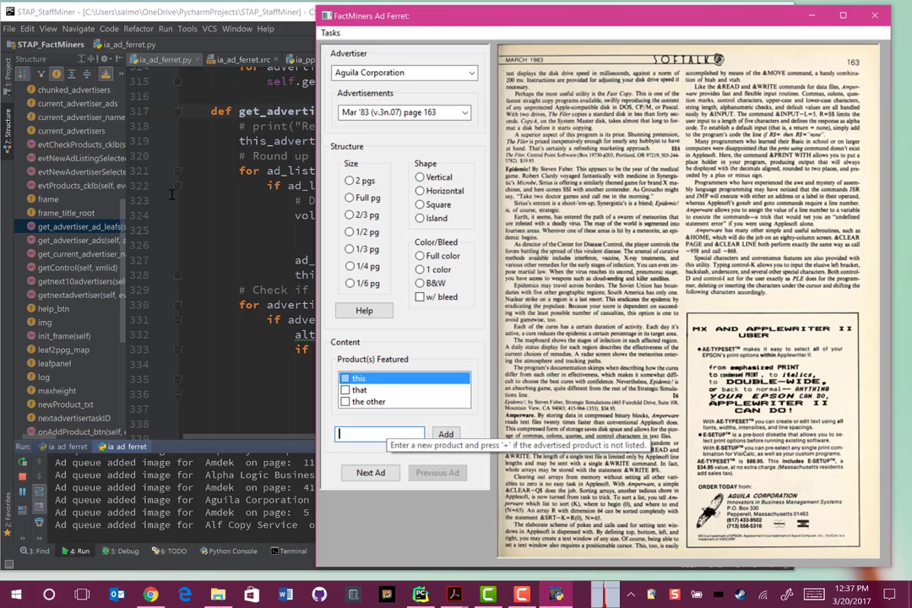
{"action": "type", "text": "N"}
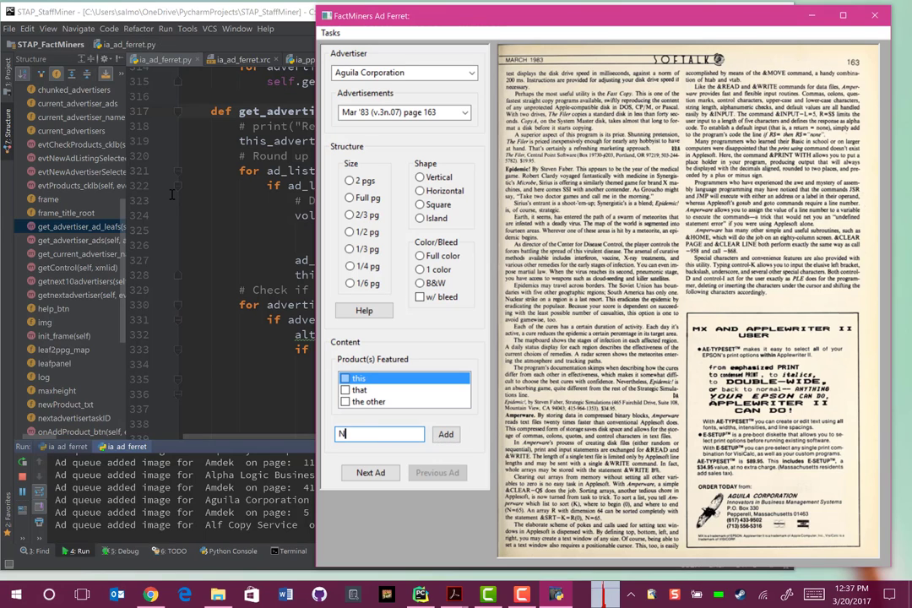
{"action": "type", "text": "ew Pro"}
{"action": "type", "text": "ct"}
{"action": "left_click", "coordinate": [445, 435]}
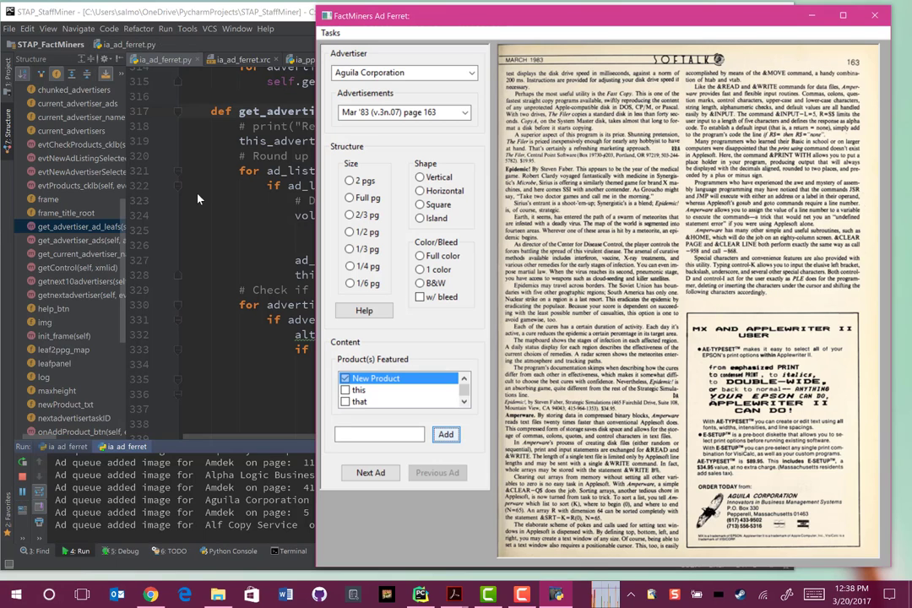
Load the 10 advertisers that follow the batch containing Aguila Corporation
{"action": "left_click", "coordinate": [330, 32]}
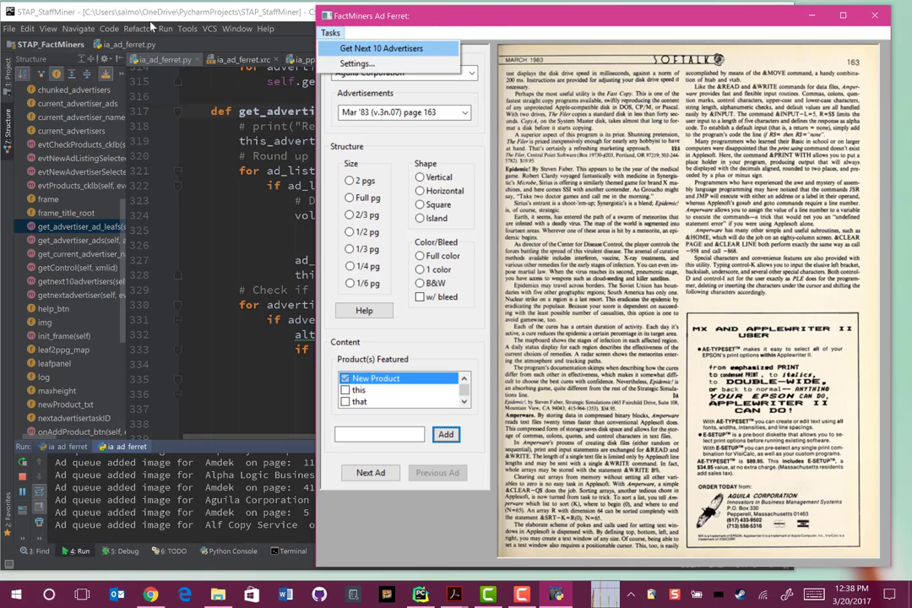
{"action": "key", "text": "Return"}
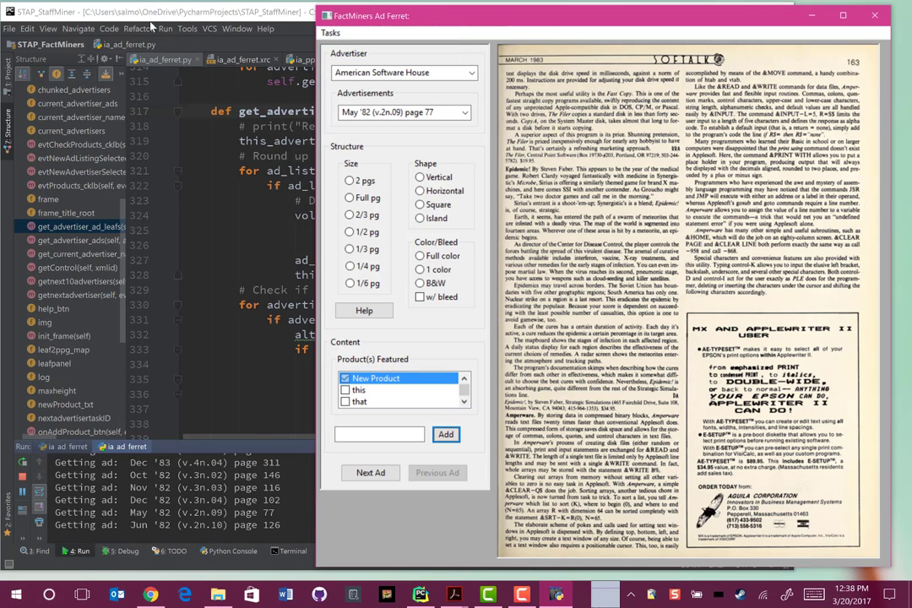